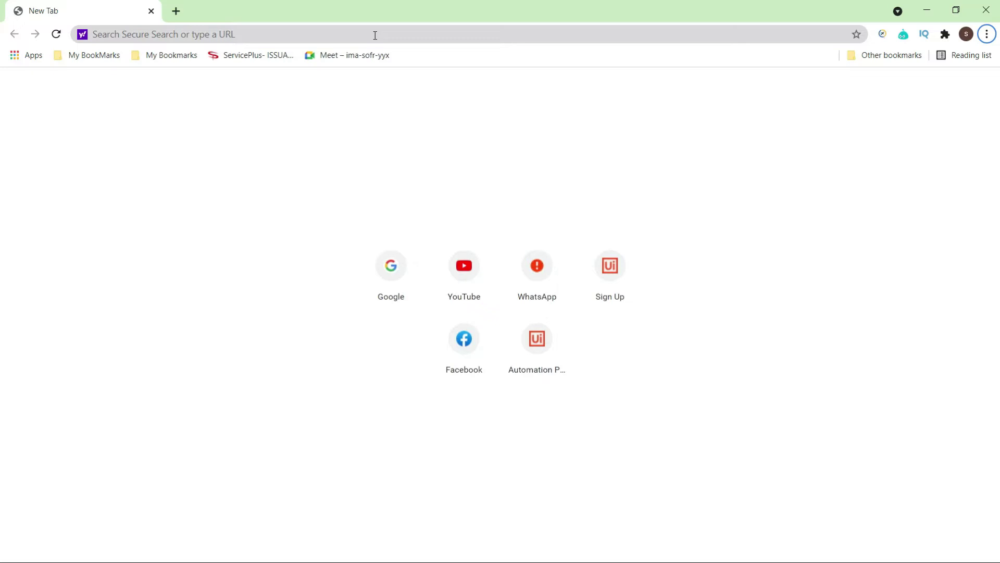
Step: Open the UiPath Automation Cloud sign-in page at cloud.uipath.com
left_click(375, 35)
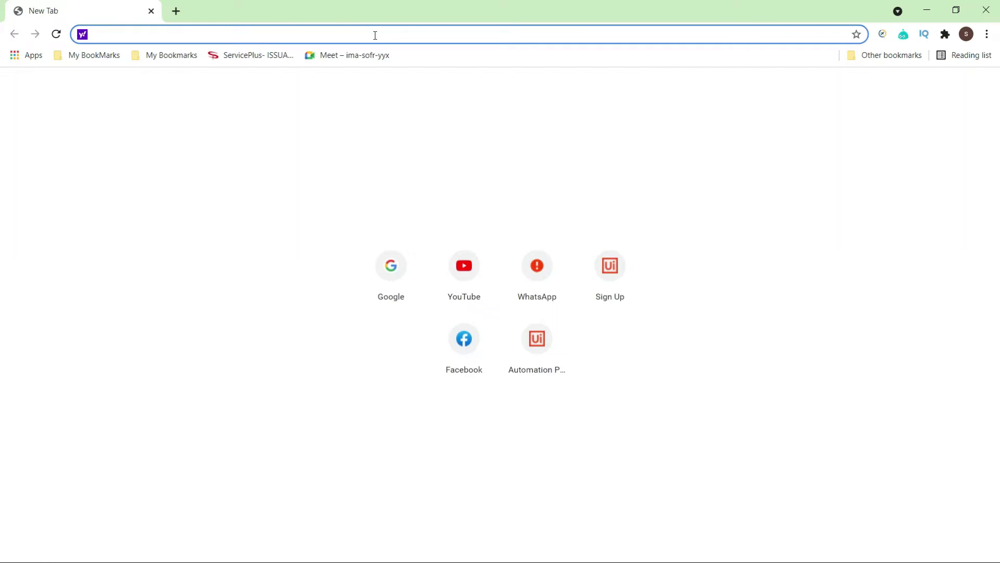
type("clou")
key("Right")
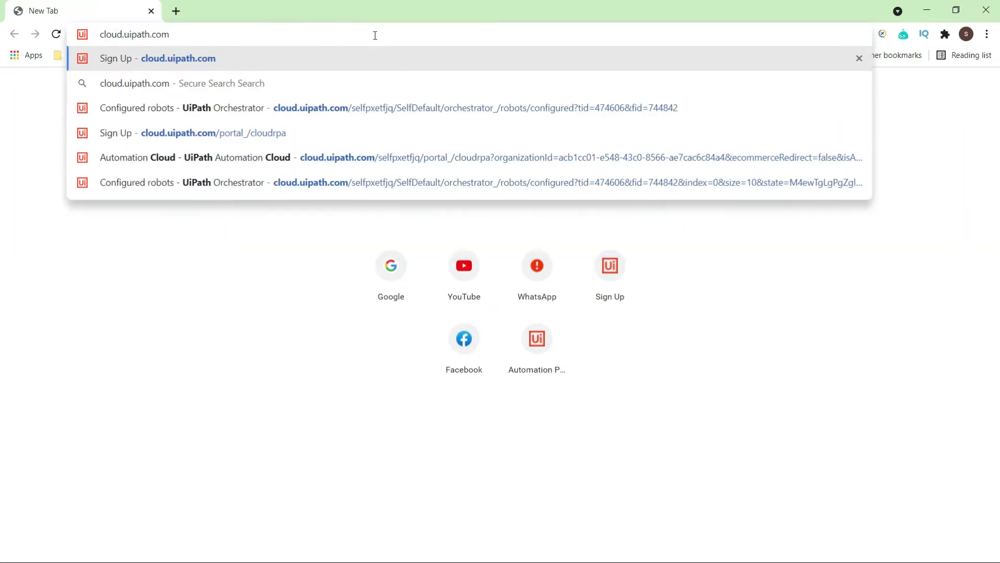
key("Return")
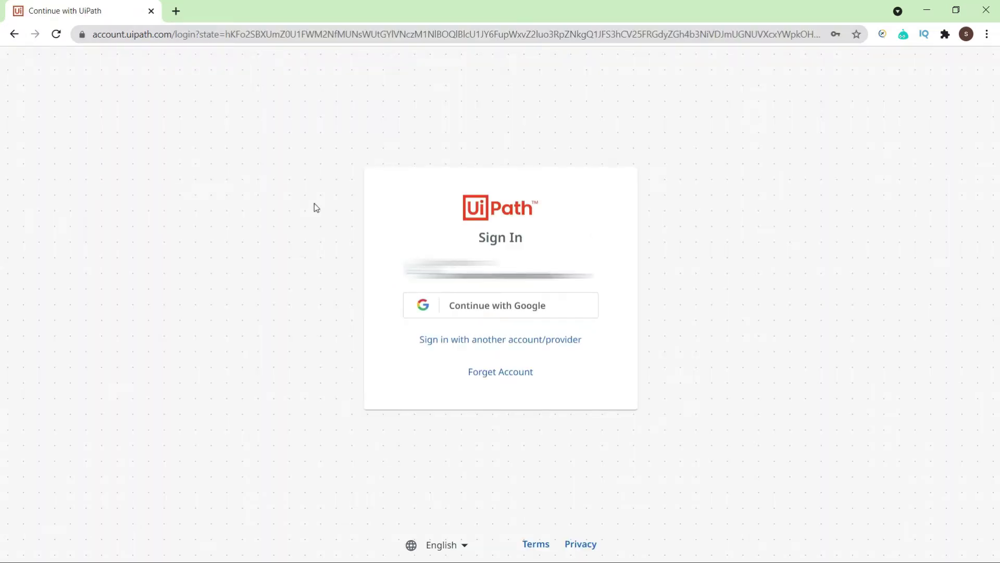
Step: Sign in with the existing Google account and choose the Self organization
left_click(548, 314)
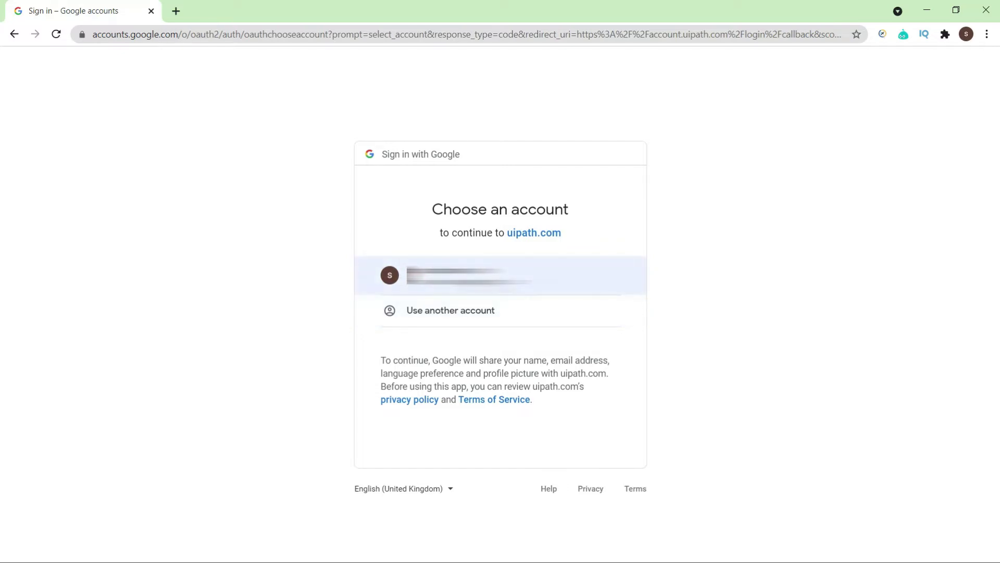
left_click(469, 276)
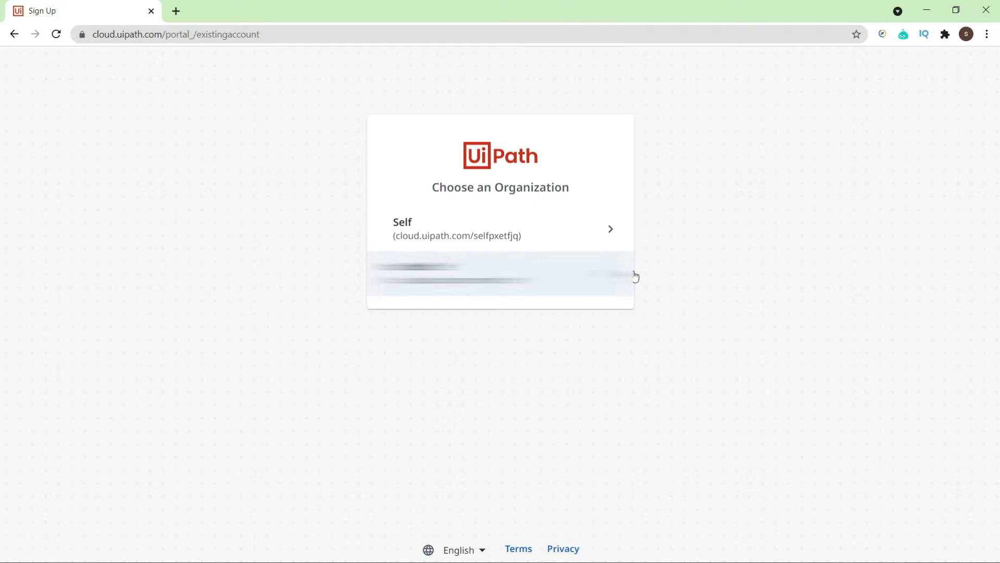
left_click(447, 237)
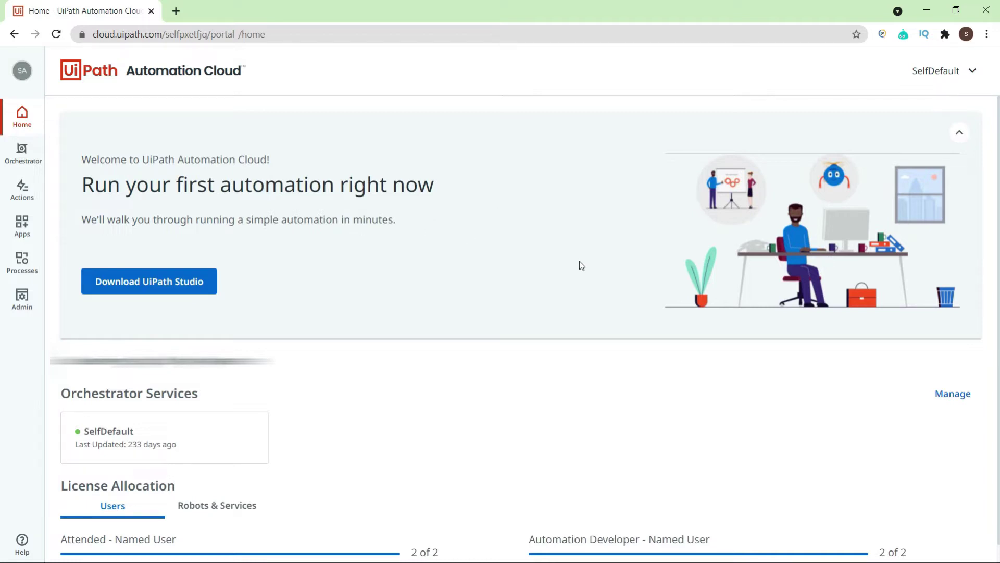
Step: View the organization's tenants in the administration area and open Orchestrator
left_click(23, 299)
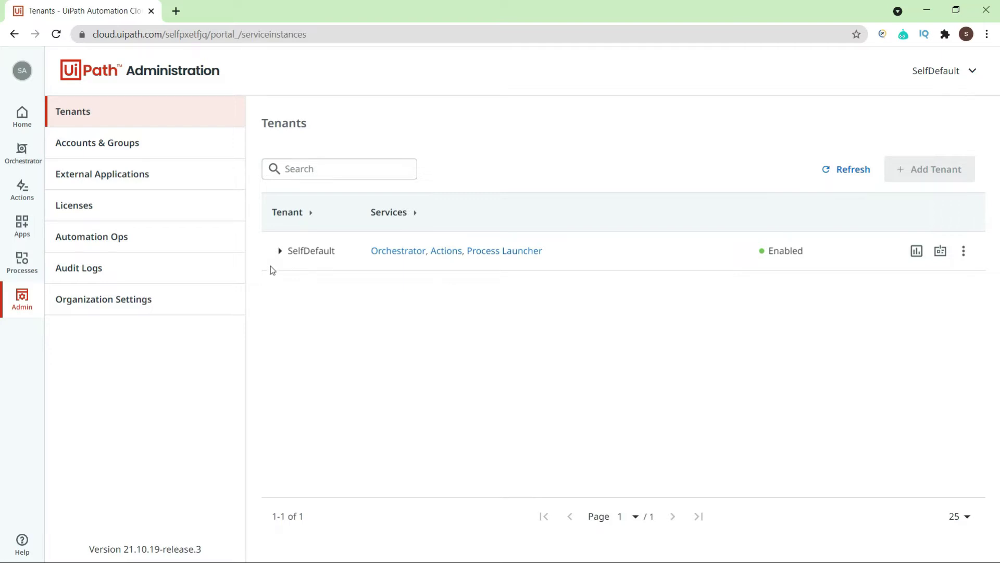
left_click(22, 156)
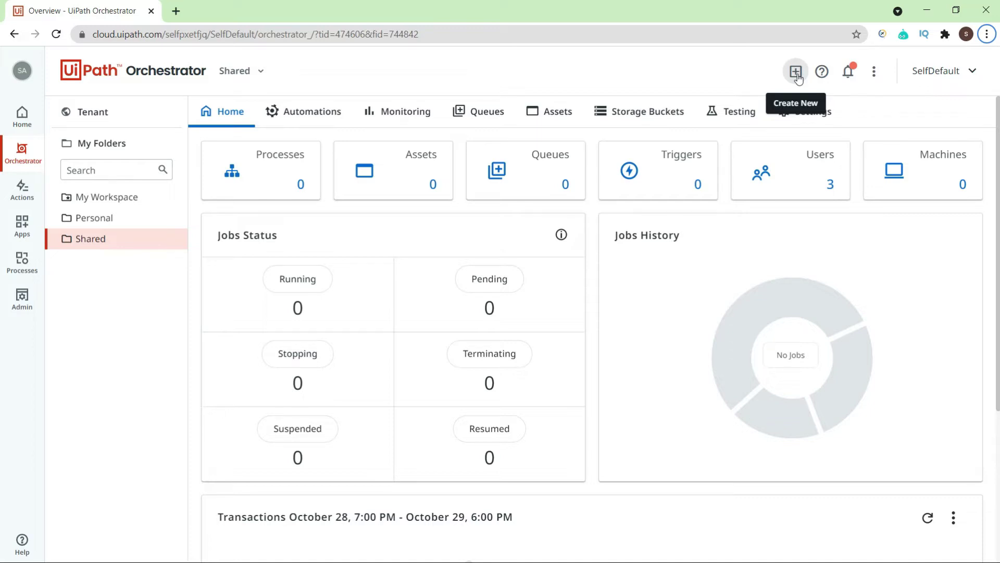
Step: Examine the language, theme and sign-out options of the account in Orchestrator
left_click(22, 73)
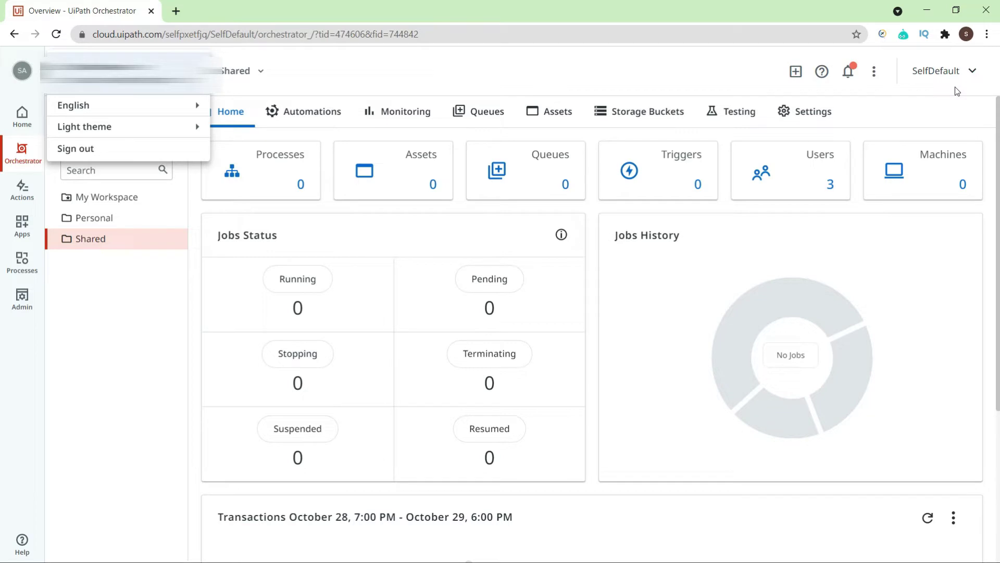
mouse_move(56, 126)
mouse_move(127, 107)
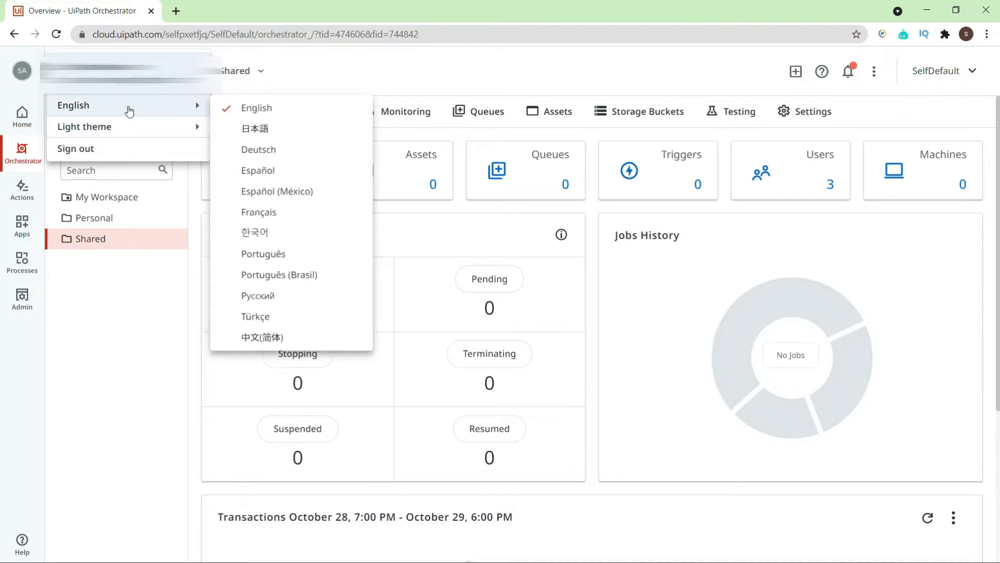
mouse_move(95, 131)
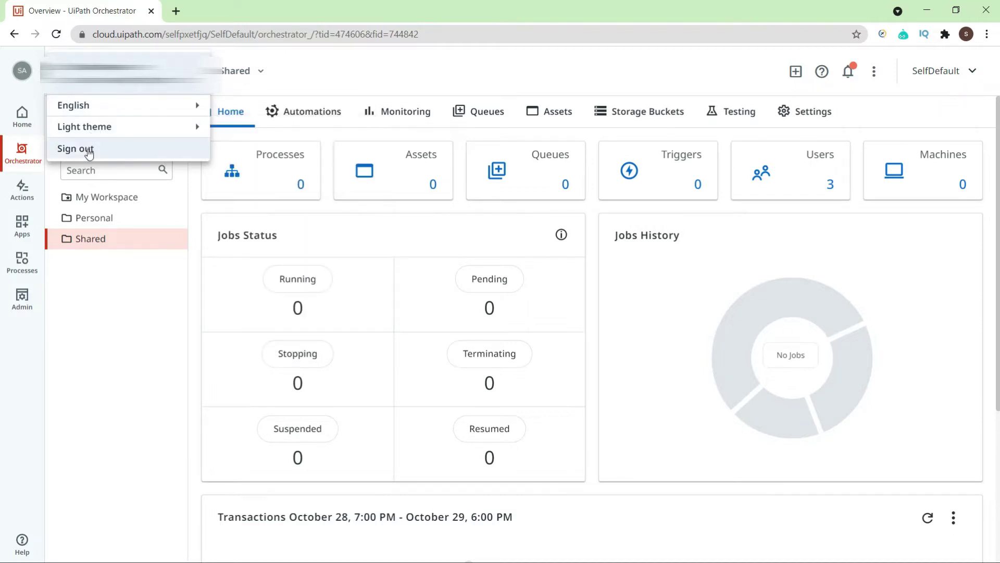
left_click(111, 328)
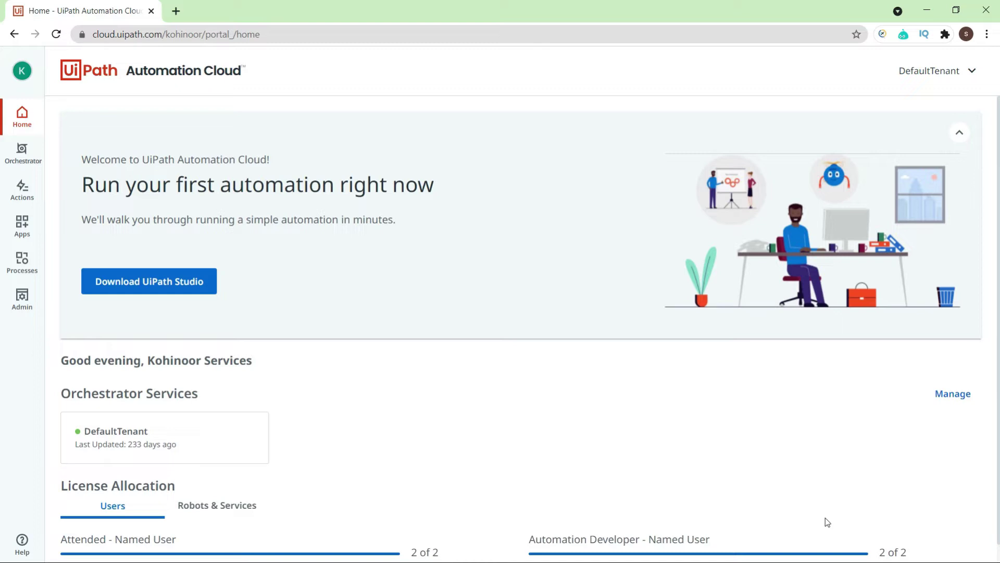
Step: Go to the tenant's access management in Orchestrator and open role assignment for a robot account
left_click(21, 154)
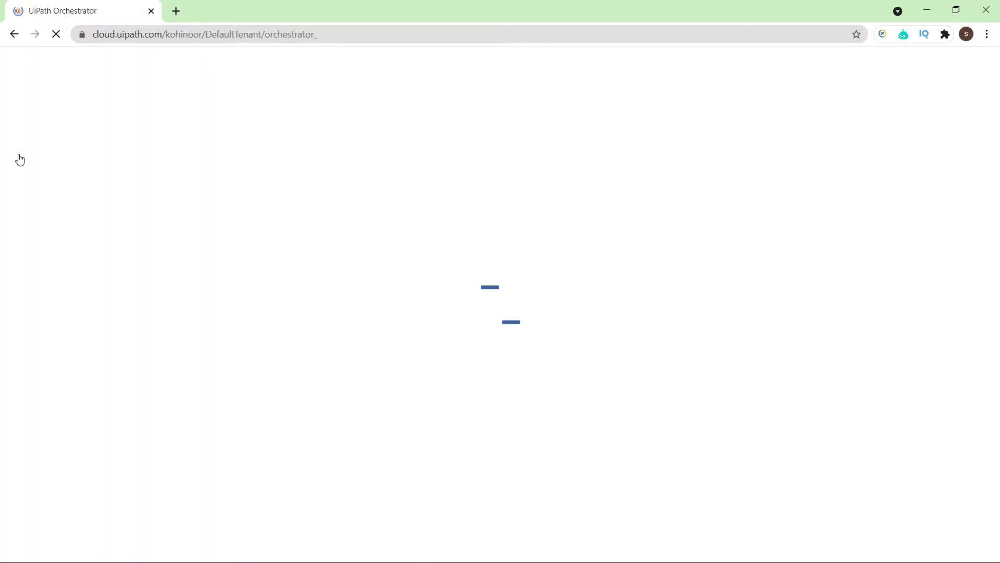
left_click(85, 120)
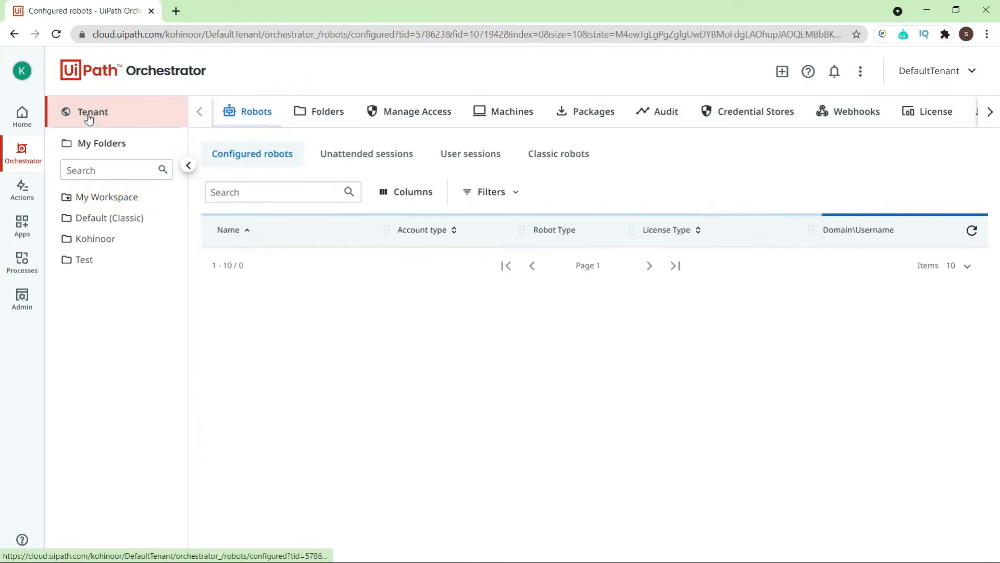
left_click(437, 115)
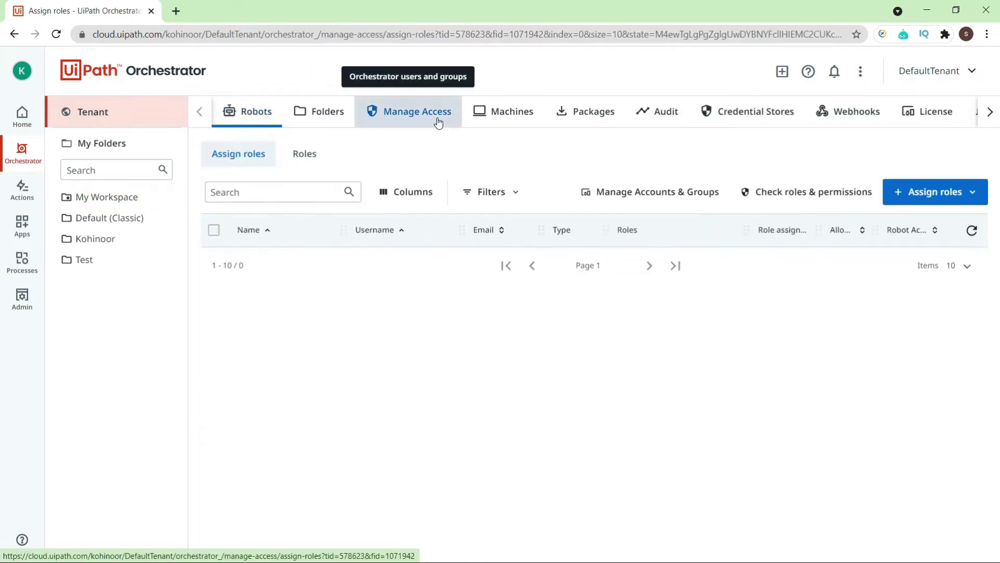
left_click(972, 193)
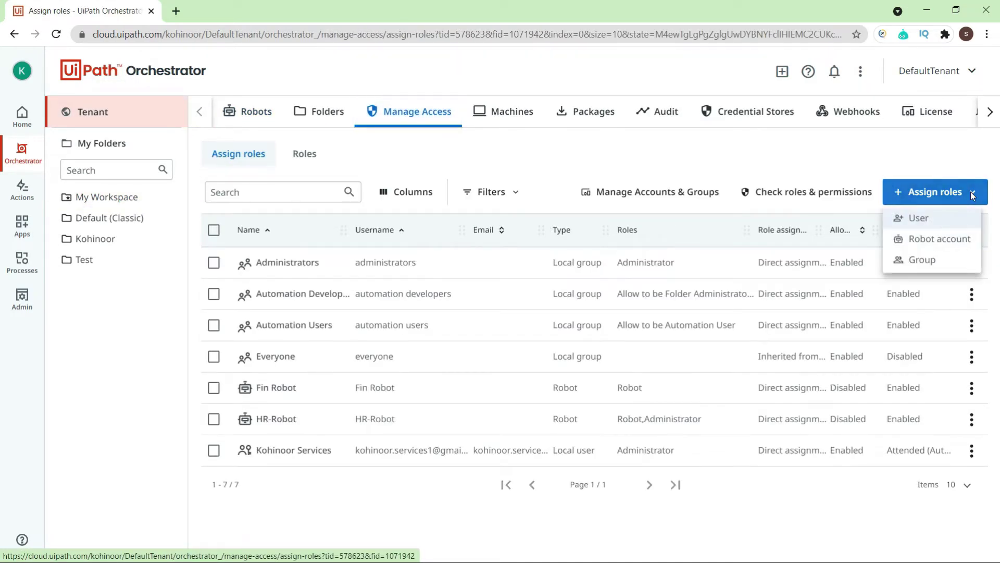
left_click(936, 241)
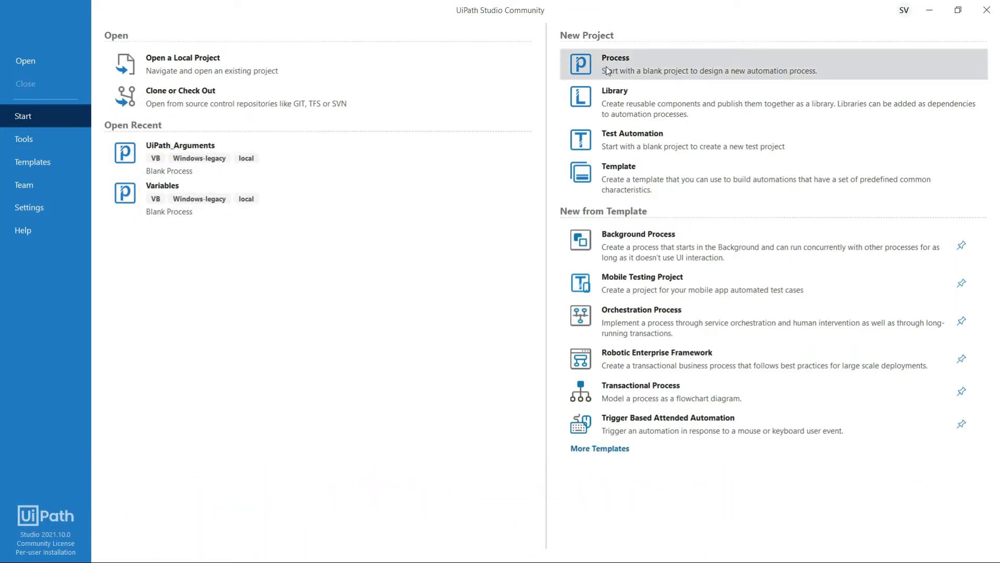
Step: Switch to UiPath Studio and examine the compatibility options for a new blank process
left_click(608, 71)
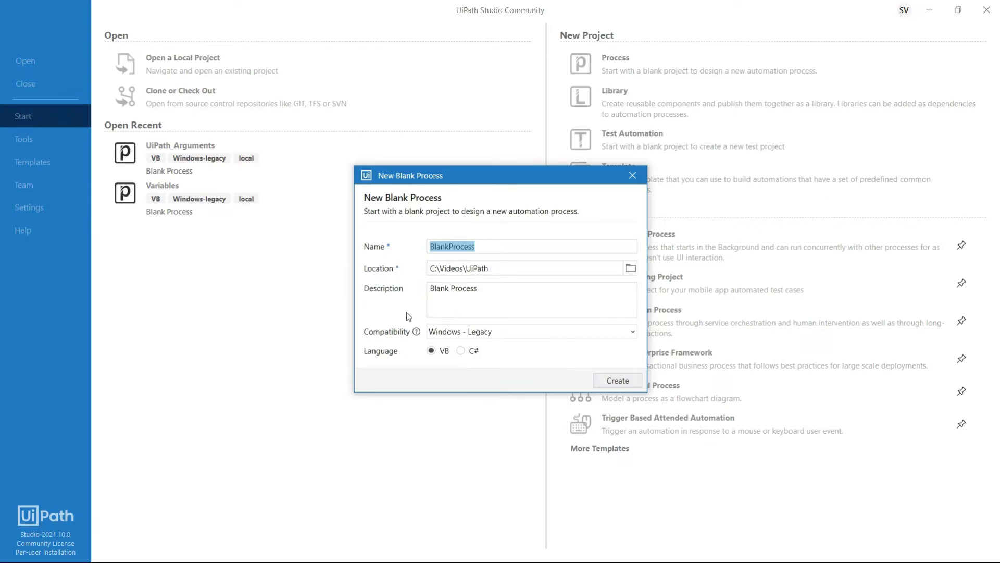
left_click(633, 333)
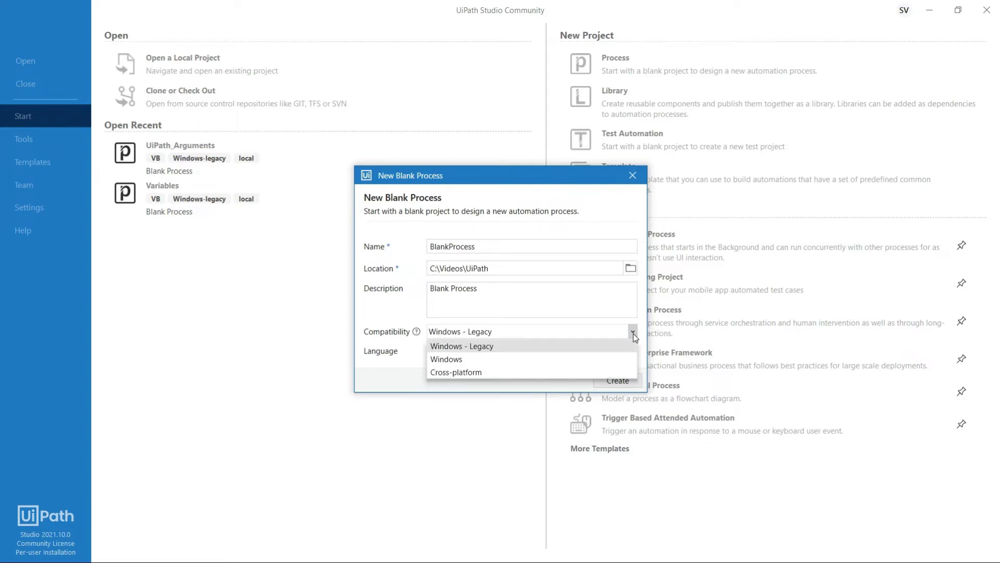
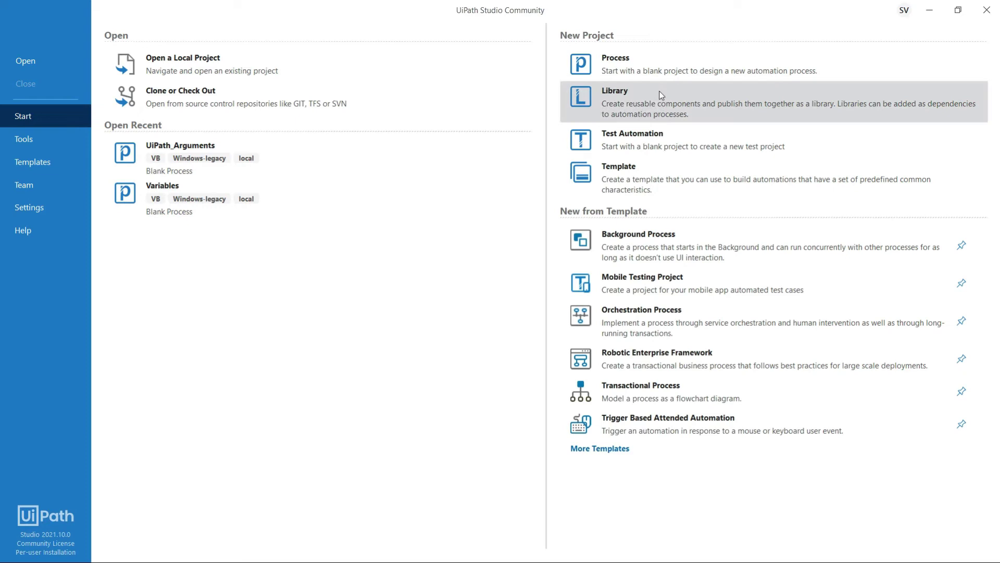
Step: Create a new process project named BlankProcess in C:\Videos\UiPath with Windows - Legacy compatibility and VB as the language
left_click(623, 73)
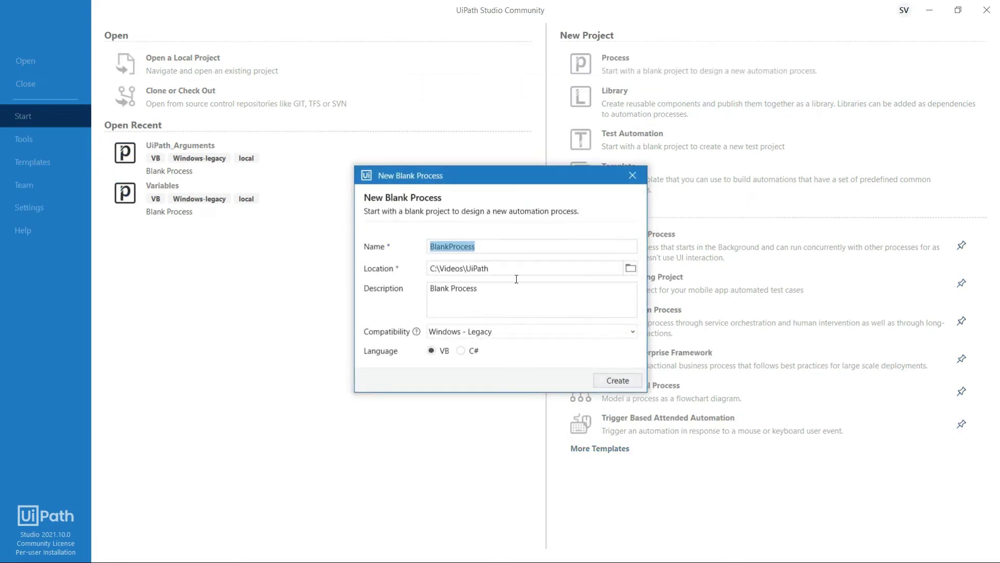
left_click(612, 332)
left_click(528, 347)
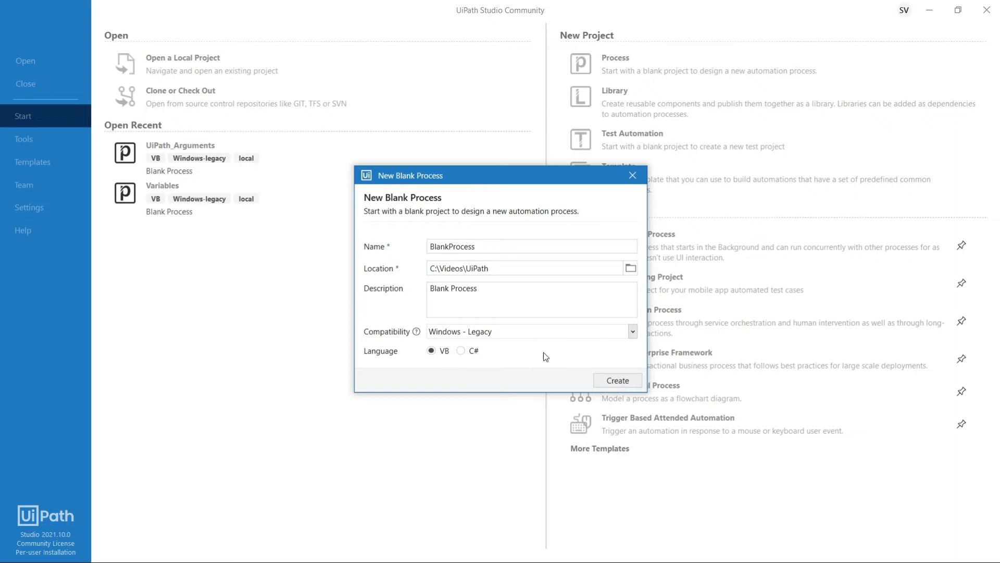
left_click(606, 381)
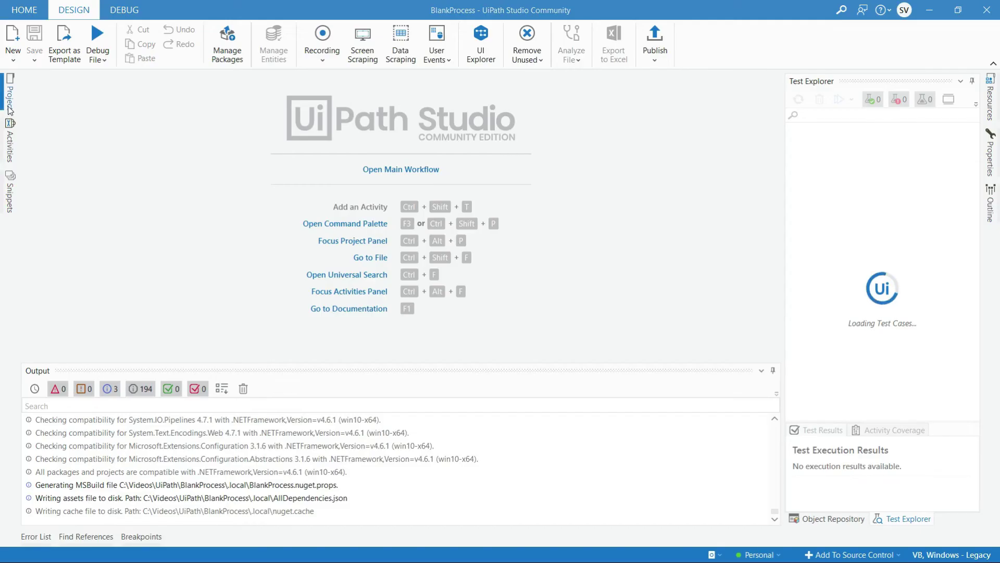
Step: Turn on Starts in Background in the general project settings of BlankProcess
left_click(9, 107)
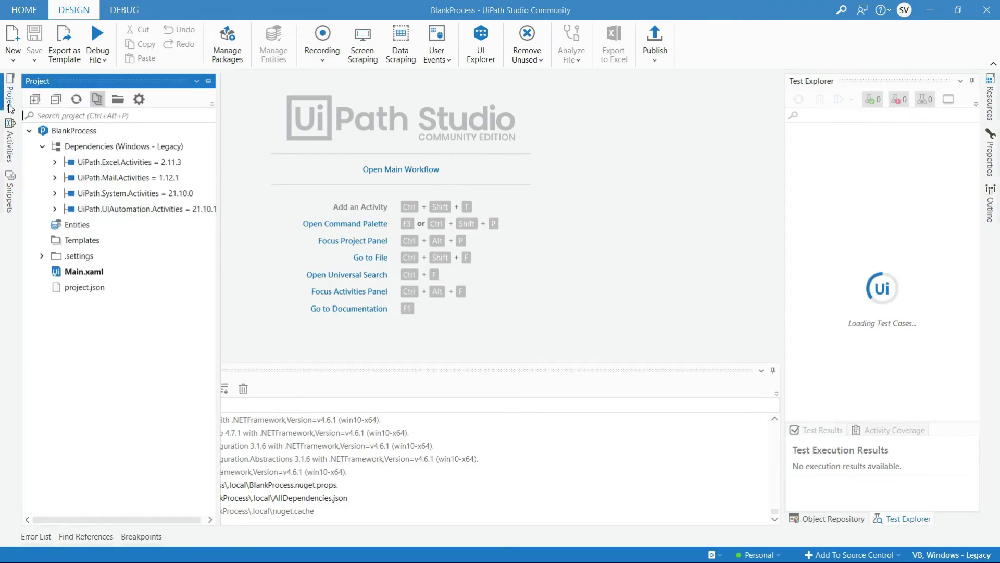
left_click(139, 99)
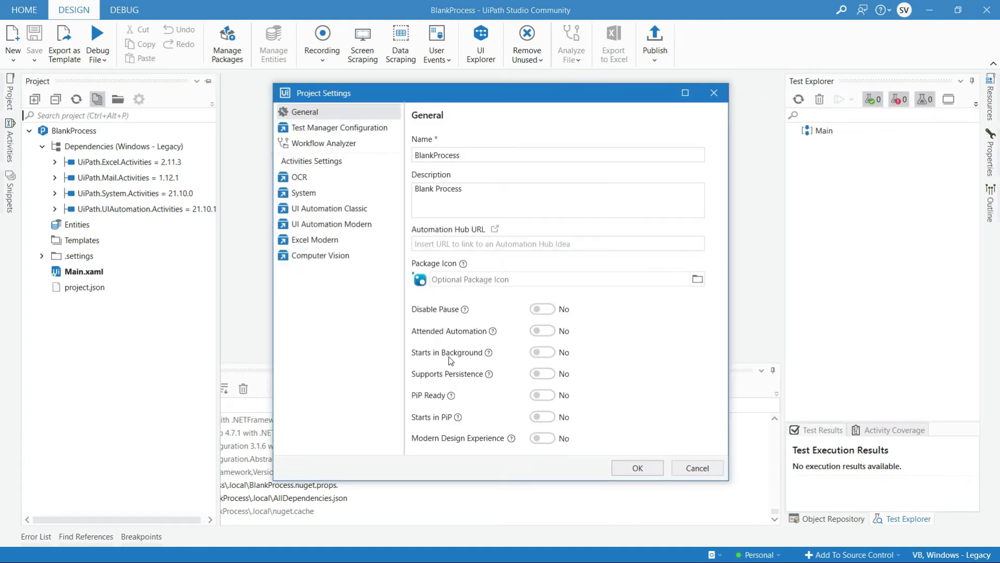
left_click(537, 353)
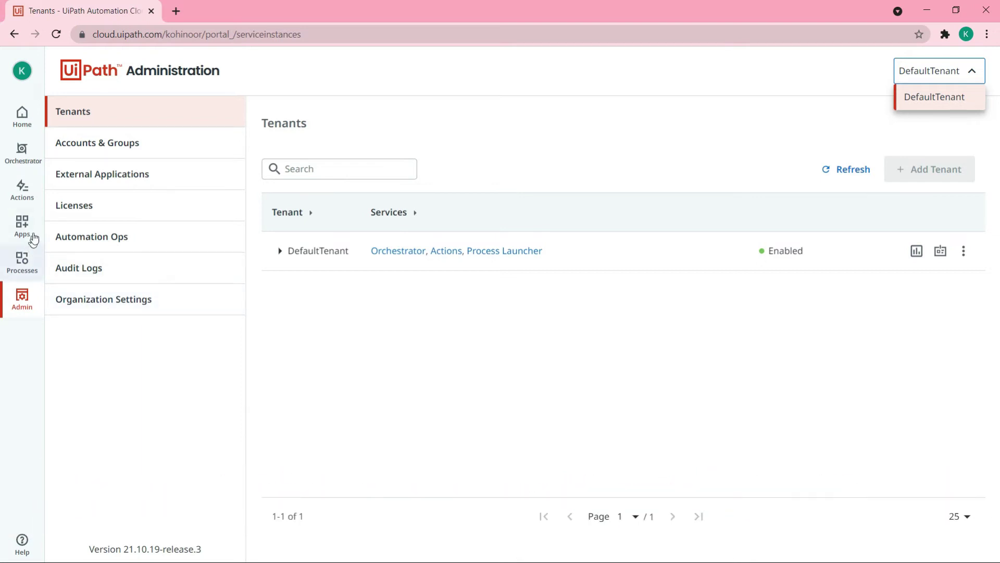
Step: Switch to Orchestrator in the browser and start assigning roles to a user in the tenant's access management
left_click(23, 152)
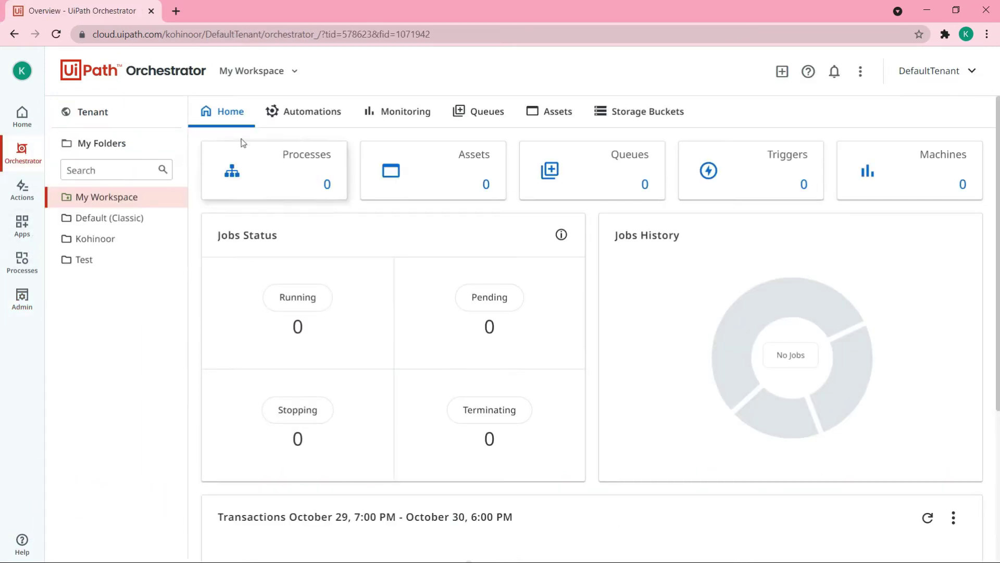
left_click(112, 112)
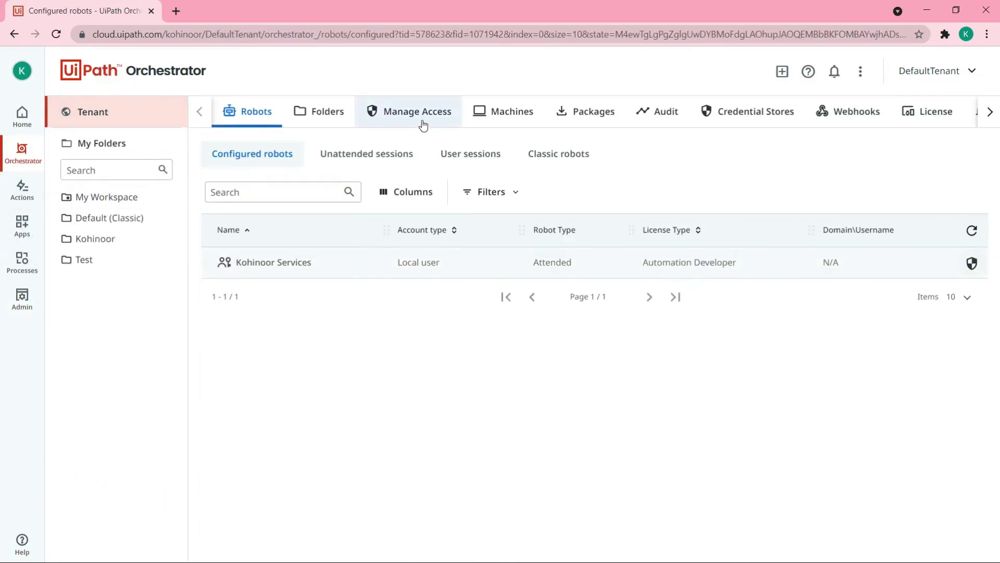
left_click(424, 121)
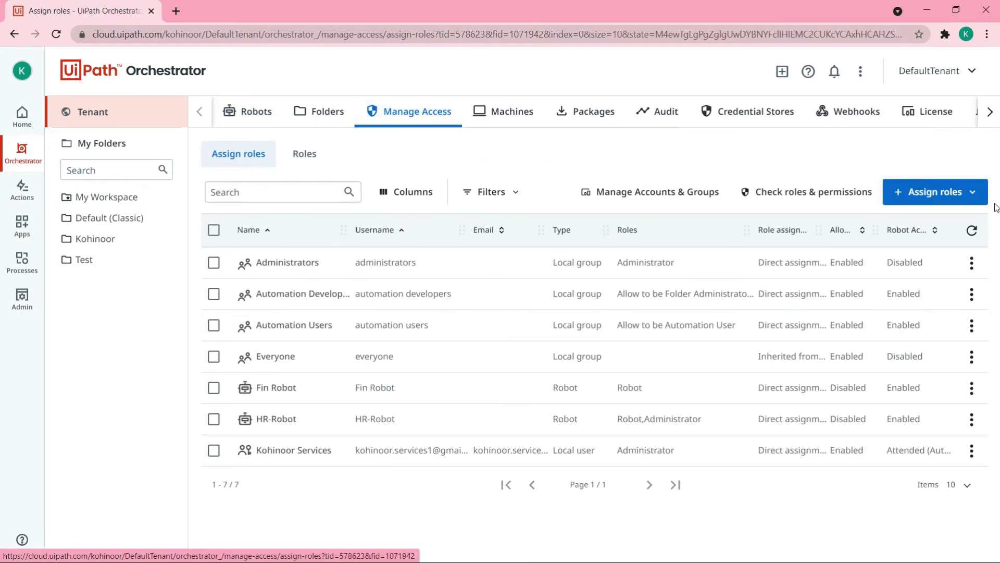
left_click(968, 194)
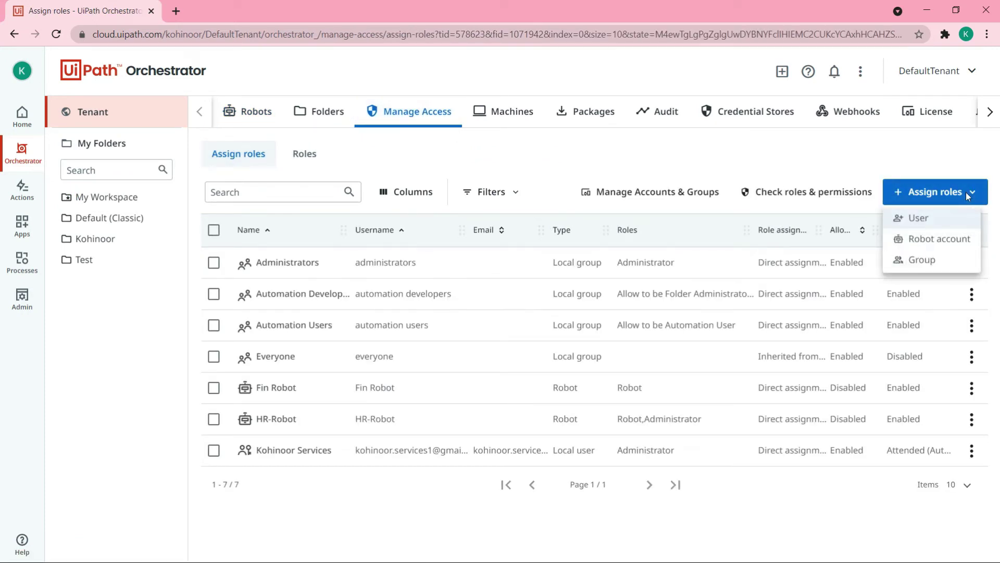
left_click(927, 221)
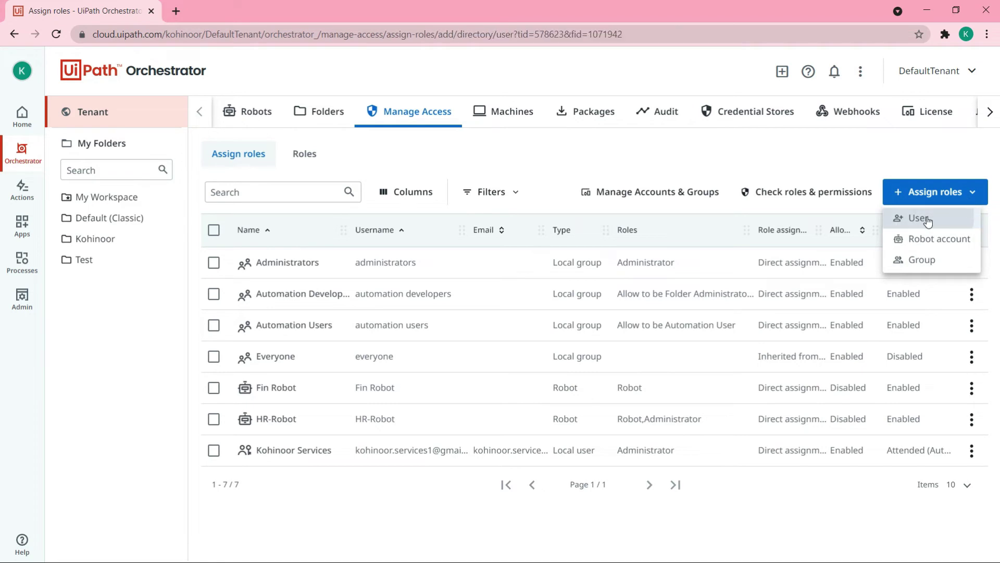
Step: Search for the user with "ko", select the matching account and give it the Administrator role
left_click(436, 265)
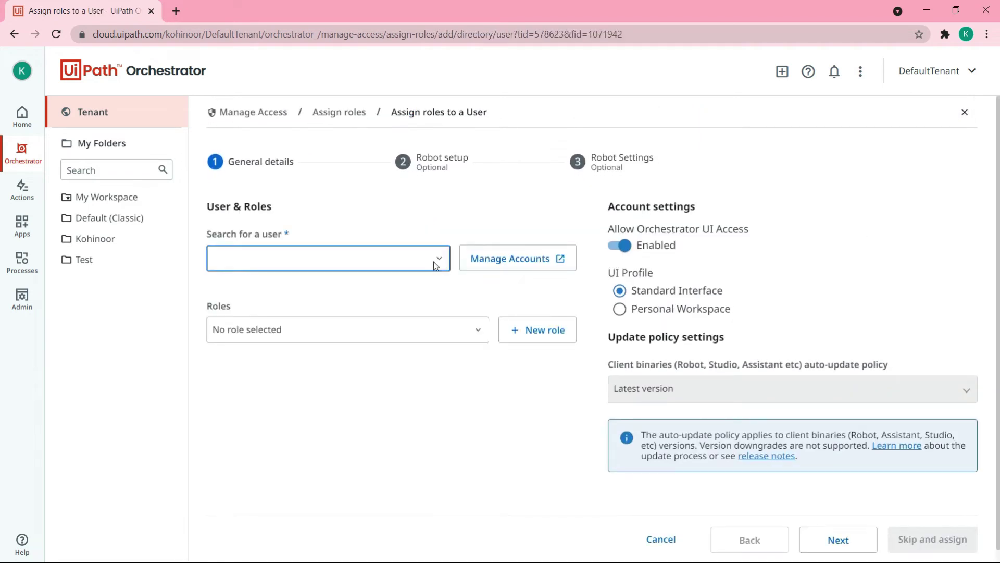
type("ko")
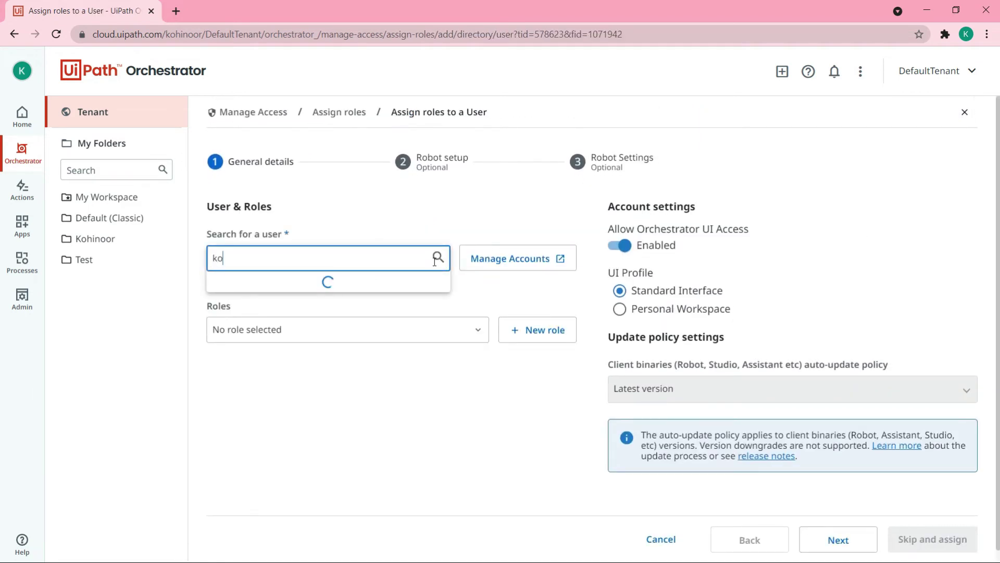
left_click(414, 283)
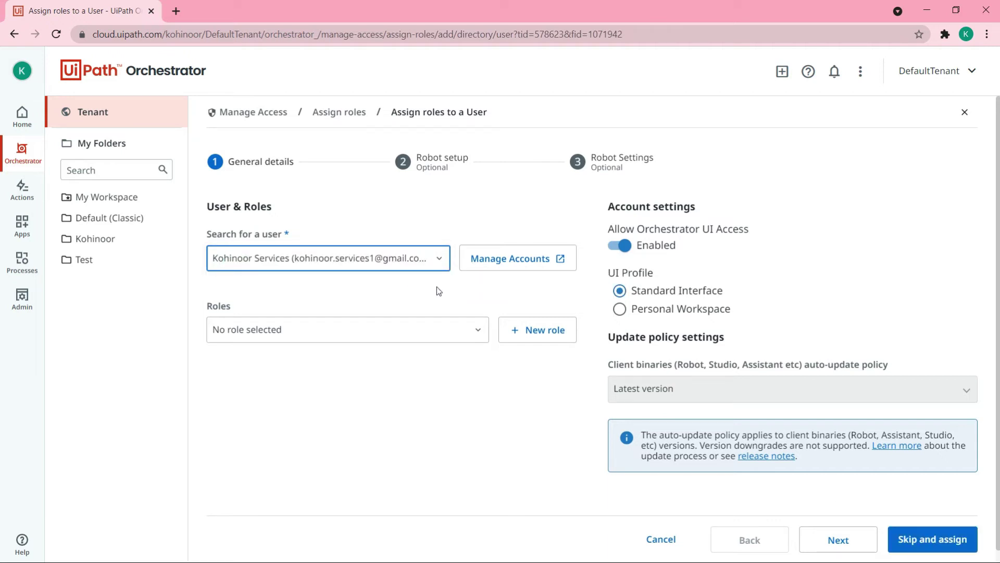
left_click(477, 339)
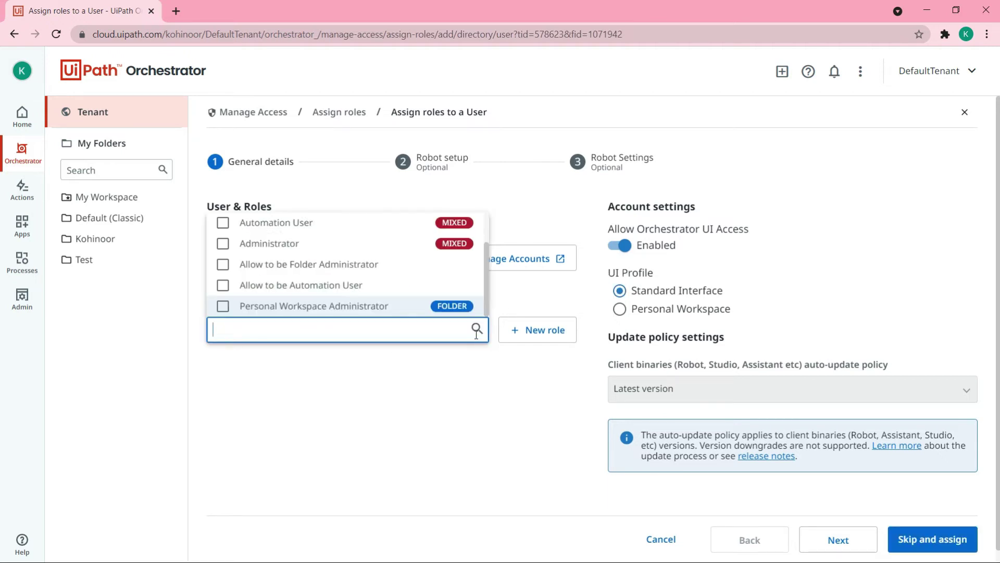
left_click(223, 245)
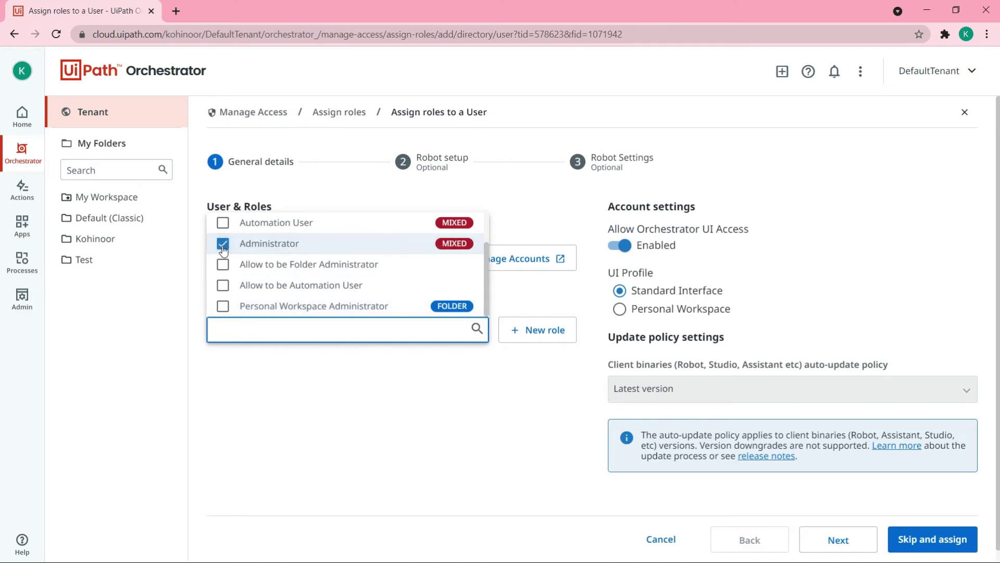
left_click(396, 409)
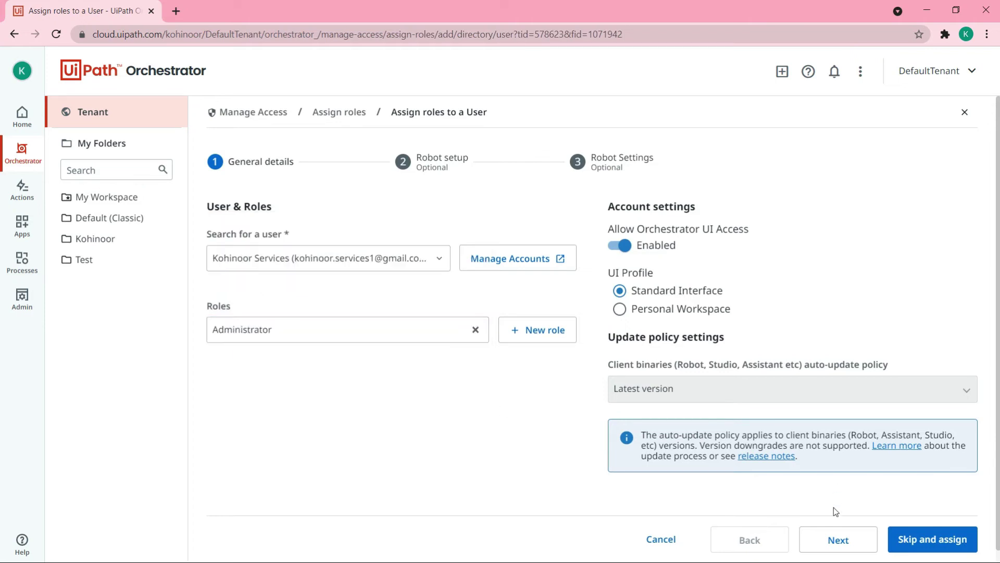
Step: Continue to the robot setup of the role assignment and switch on the attended robot for the user
left_click(833, 541)
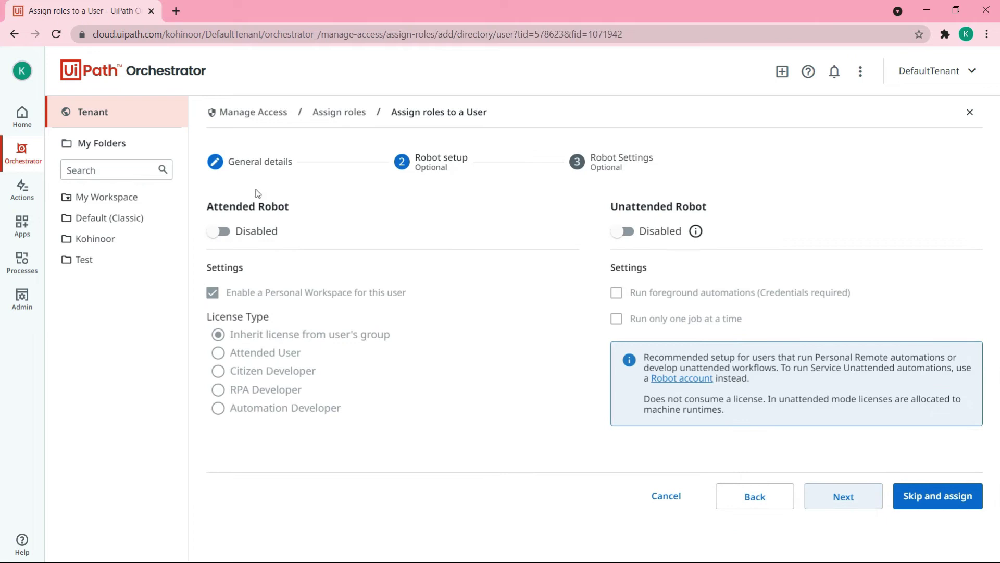
left_click(240, 231)
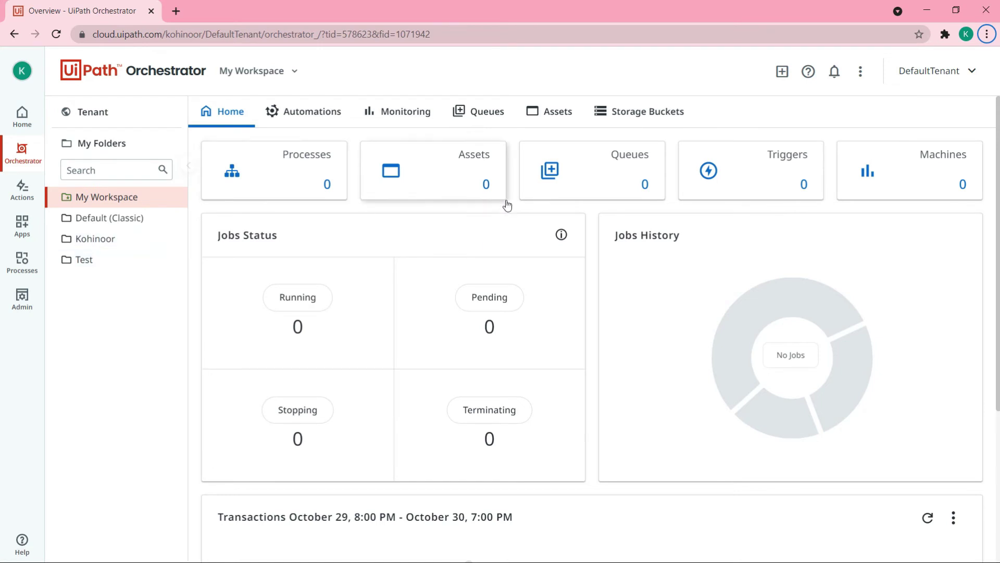
Step: Start creating a time trigger in My Workspace, name it test and check the process selection
left_click(936, 196)
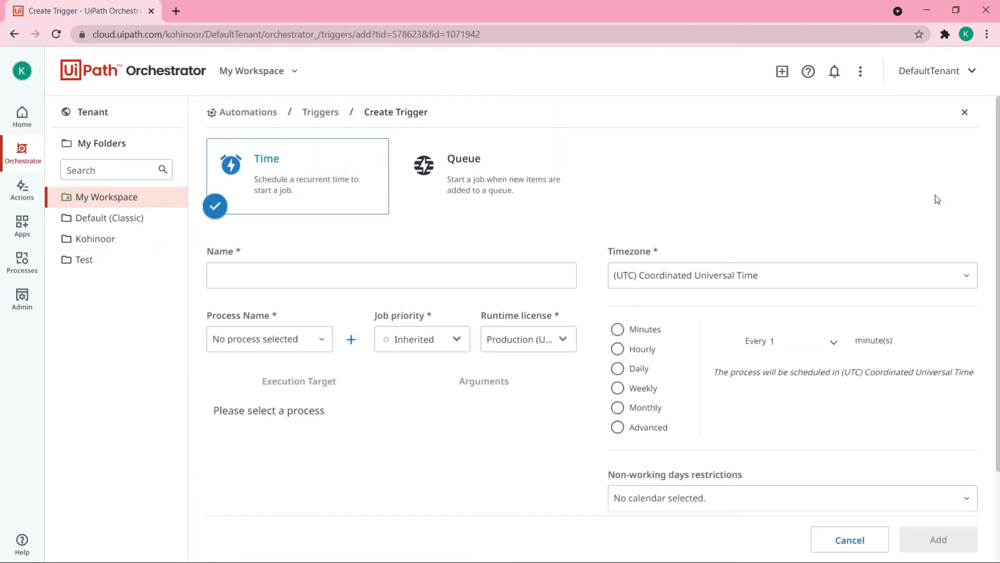
left_click(457, 269)
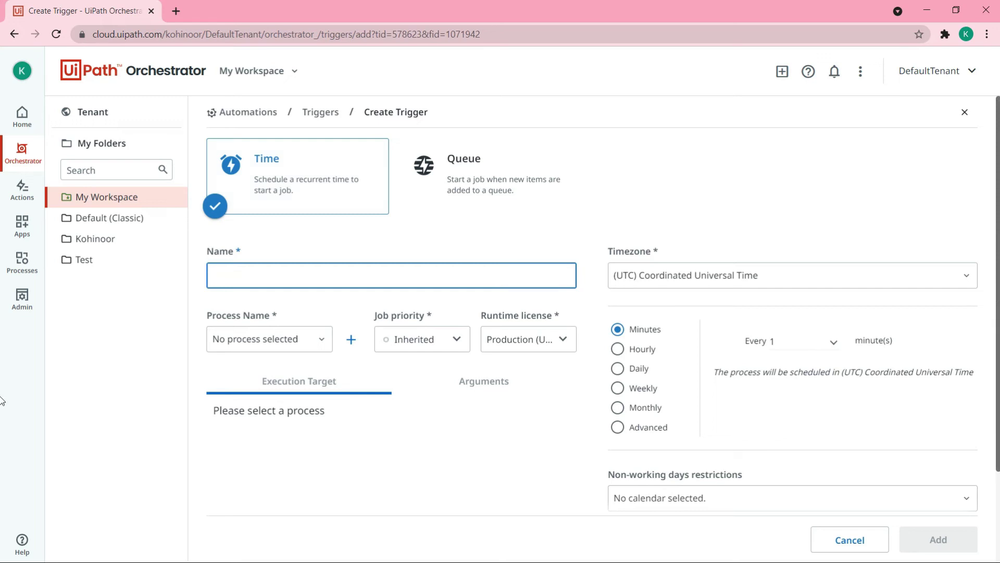
type("test")
left_click(302, 344)
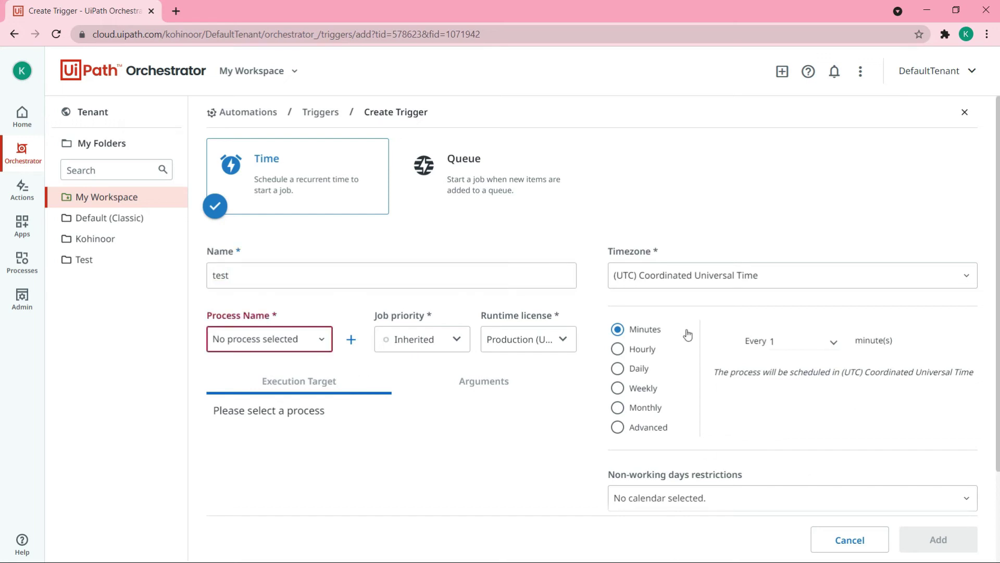
Step: Enable End job execution for the trigger and have it stop the job after 10 minutes
scroll(776, 385, "down", 2)
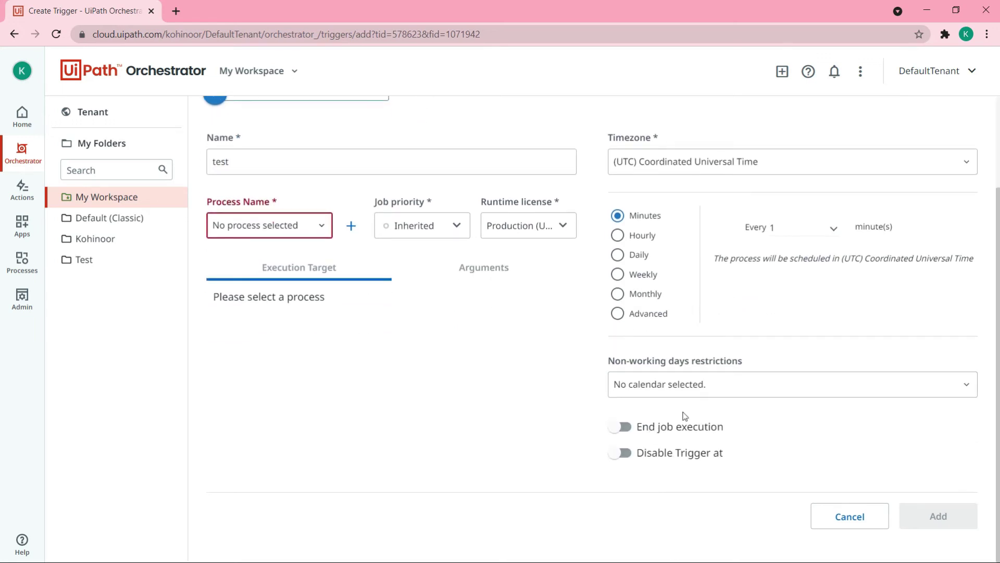
left_click(626, 429)
scroll(574, 378, "down", 2)
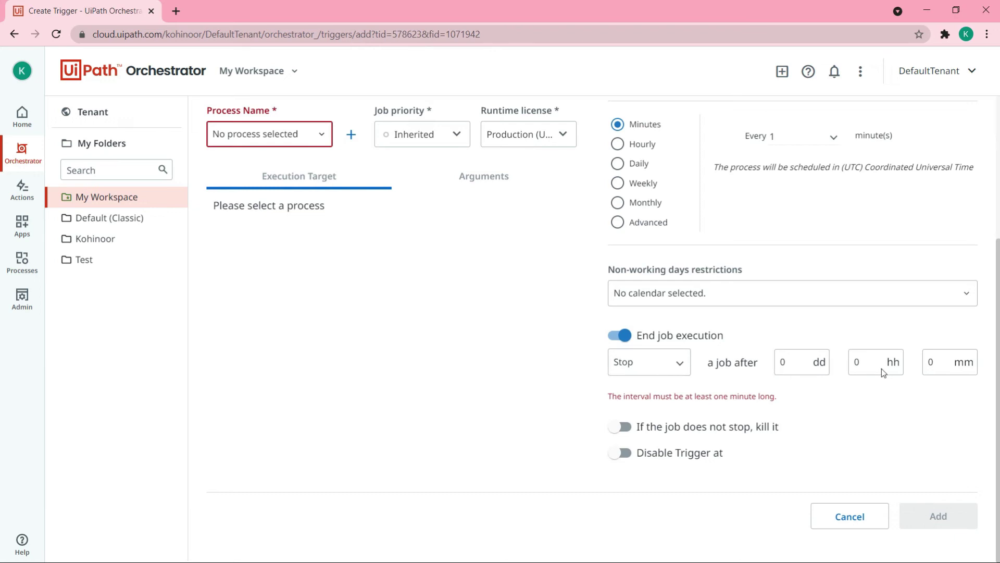
left_click(944, 359)
type("0")
left_click(850, 442)
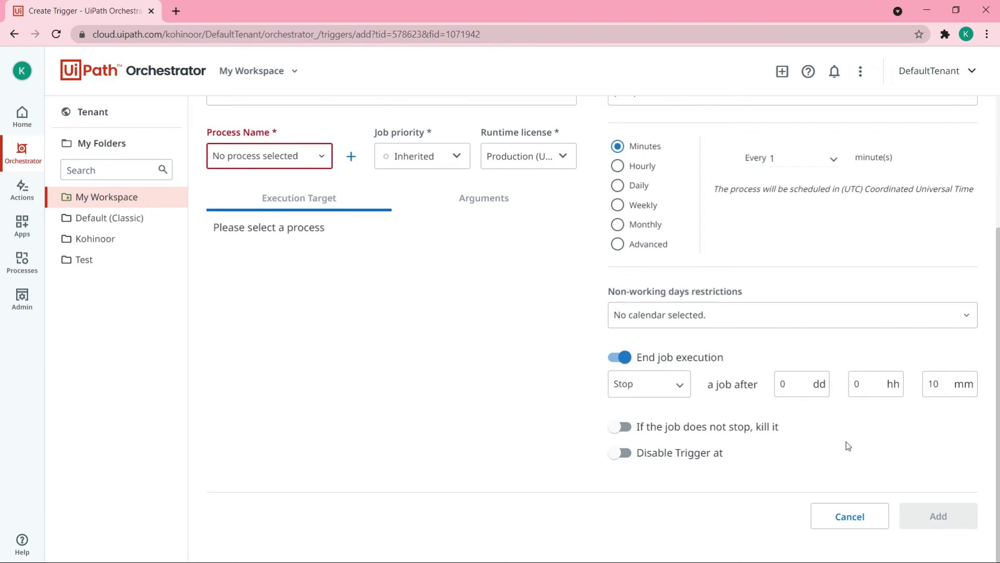
Step: Have the trigger kill the job after 5 minutes if it does not stop
left_click(622, 427)
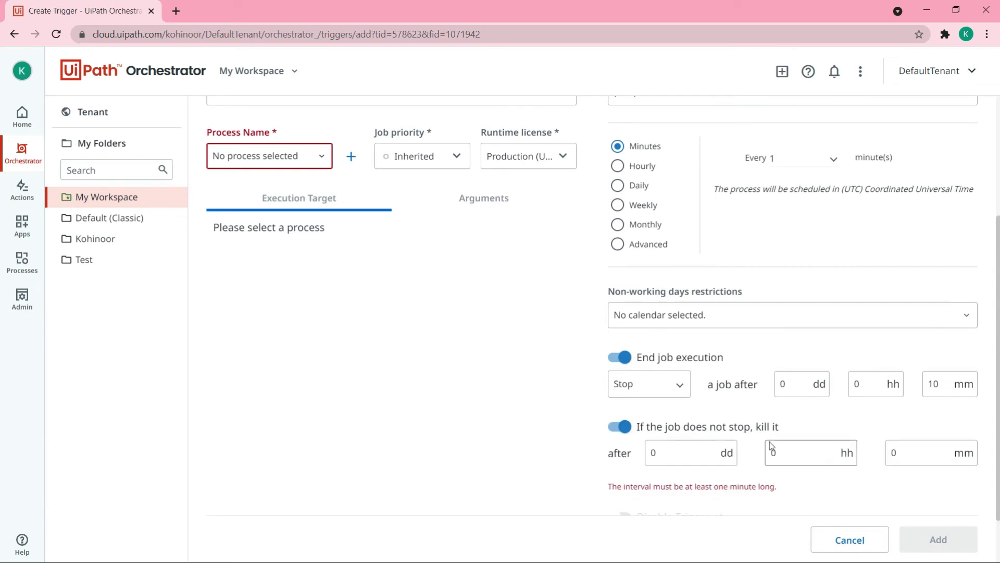
left_click(898, 453)
key("BackSpace")
type("5")
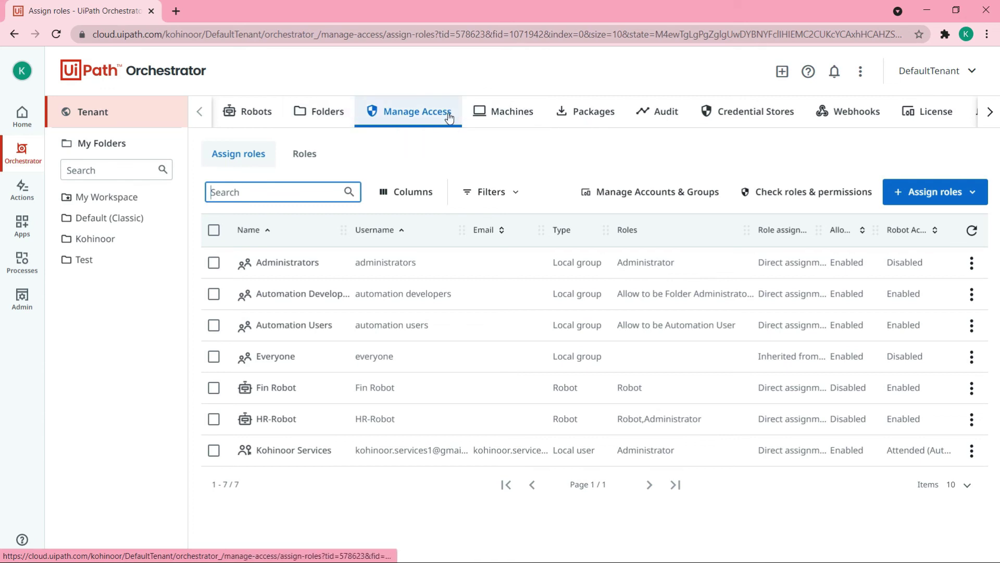
Step: Examine the tenant's folders, its role assignments with the account types that can receive roles, and the list of defined roles
left_click(319, 116)
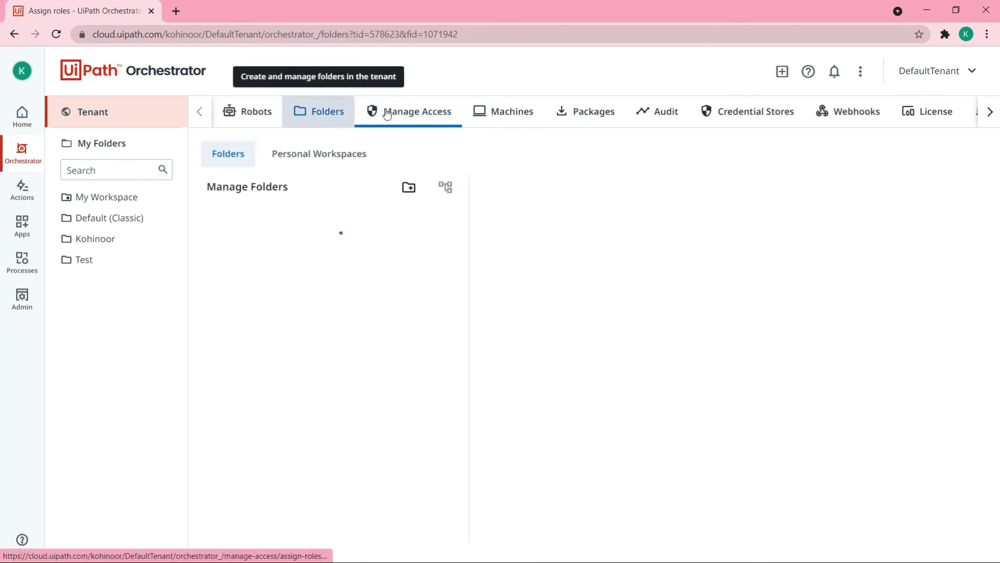
left_click(422, 115)
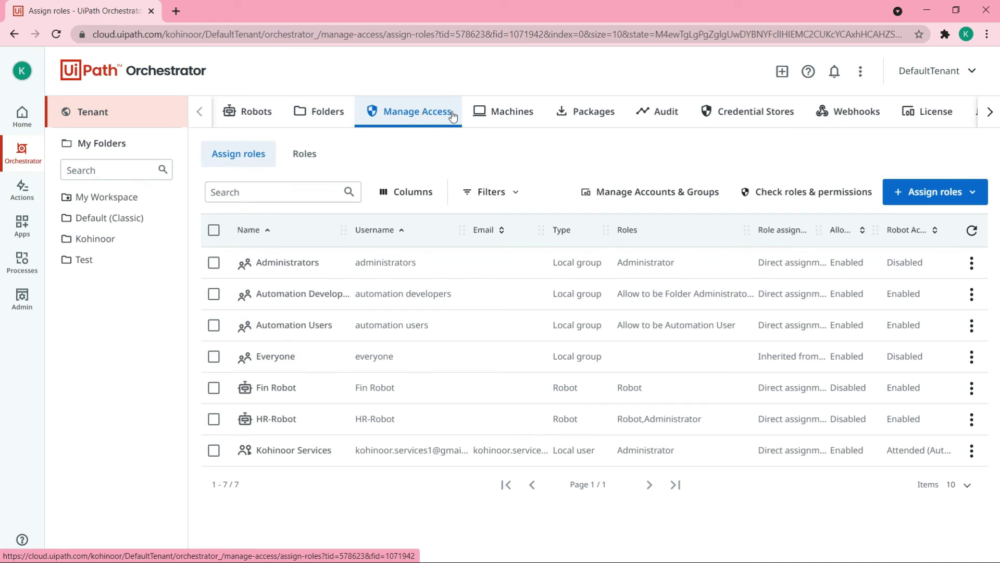
left_click(298, 156)
left_click(256, 157)
left_click(293, 158)
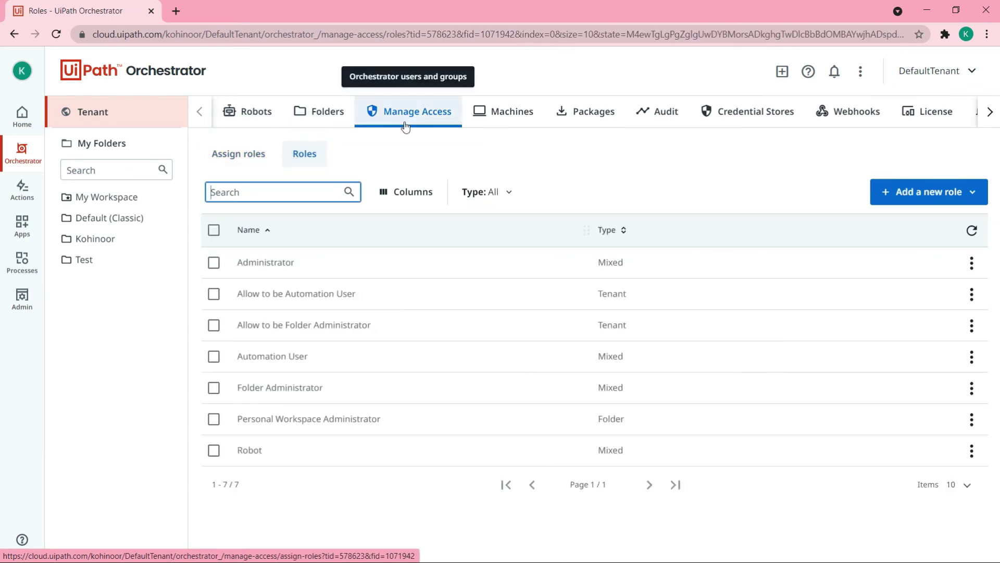
left_click(237, 155)
left_click(972, 193)
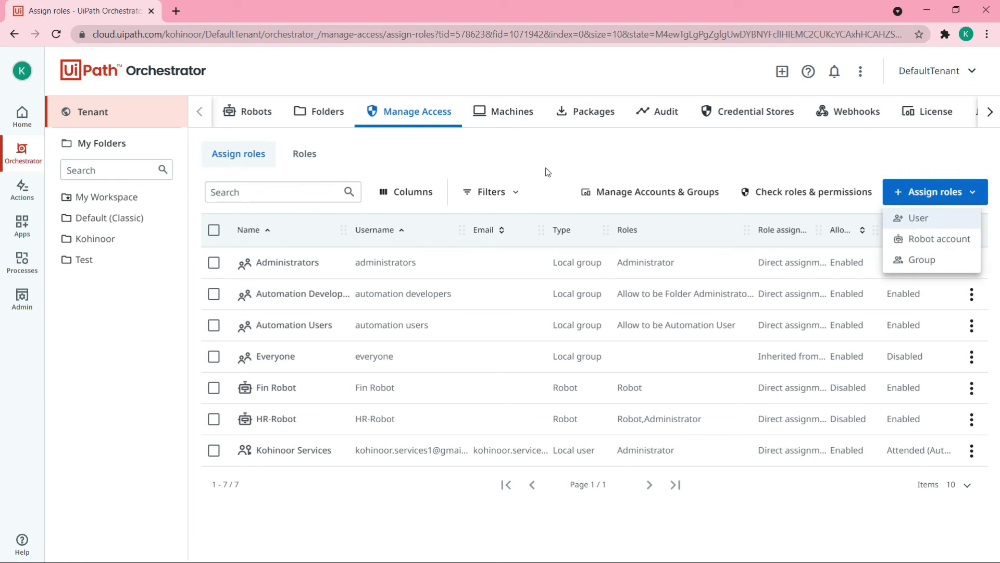
left_click(313, 155)
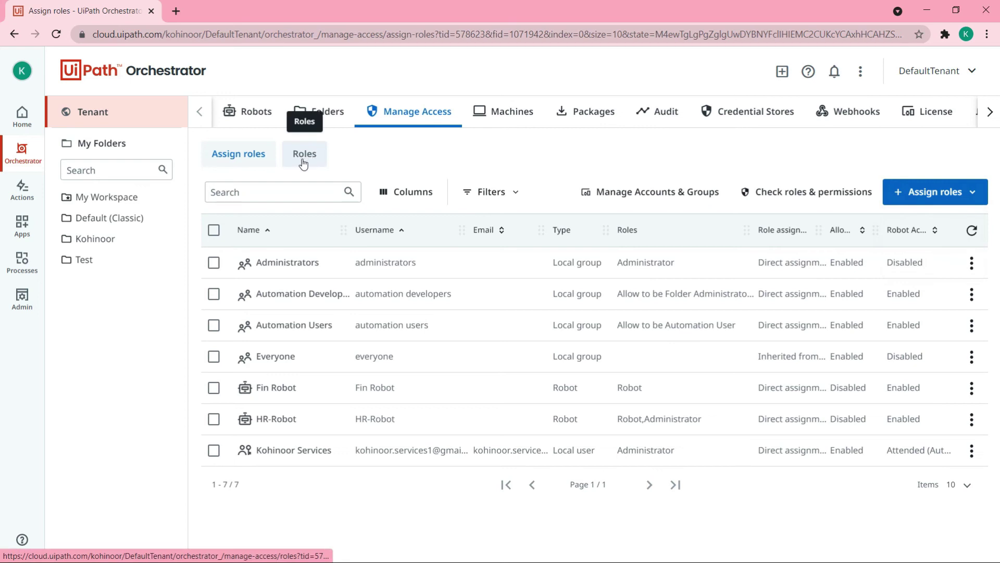
left_click(306, 159)
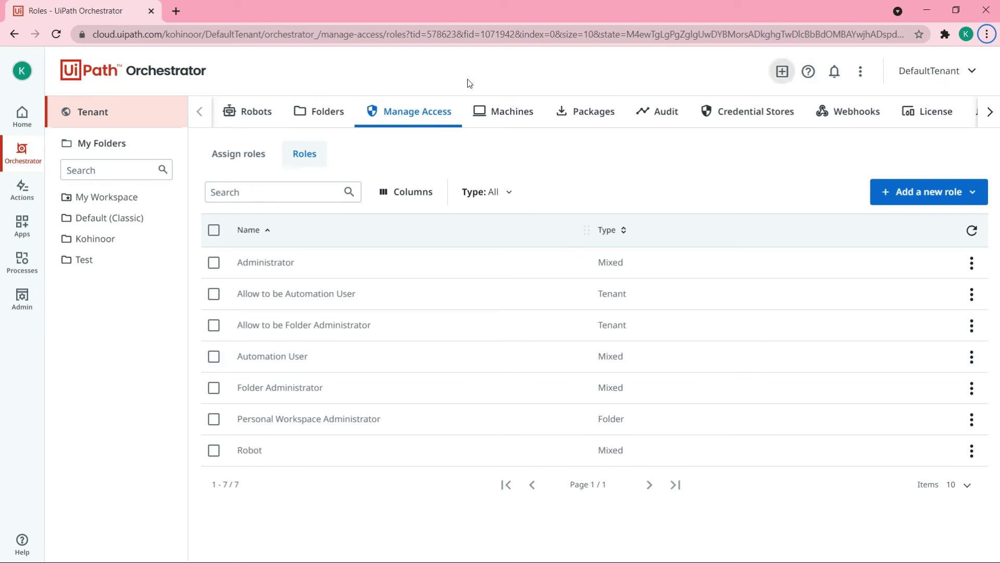
Step: Examine which kinds of items can be newly created at the tenant level, including the Assign roles options
left_click(782, 71)
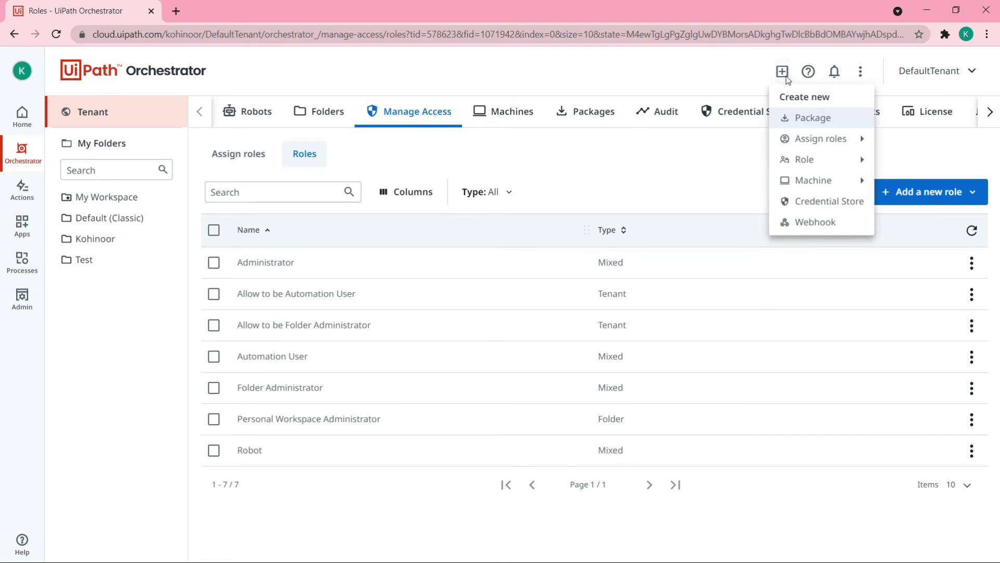
left_click(782, 71)
left_click(782, 71)
mouse_move(824, 140)
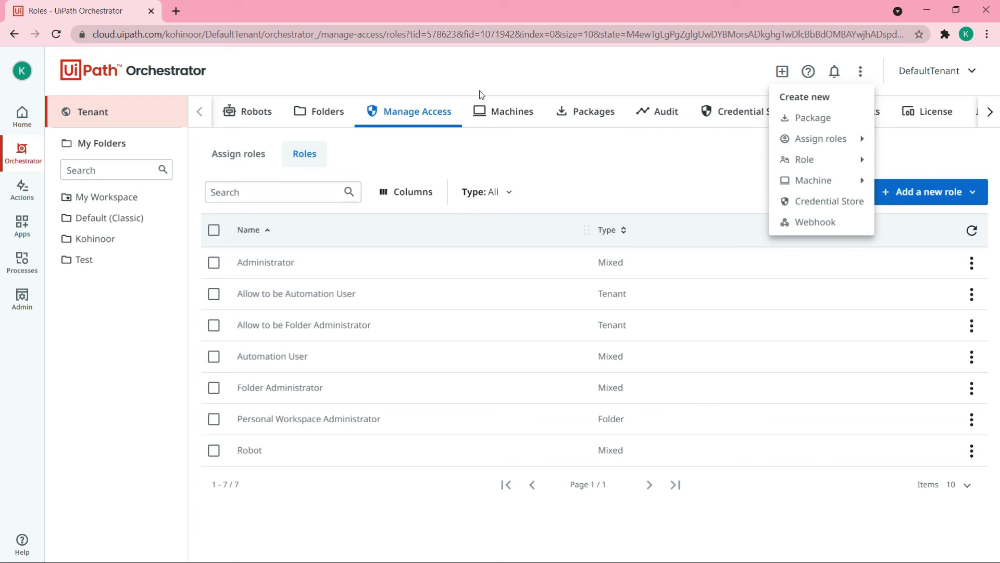
Step: Look through the tenant's folders, configured robots, machines, packages and audit trail
left_click(248, 119)
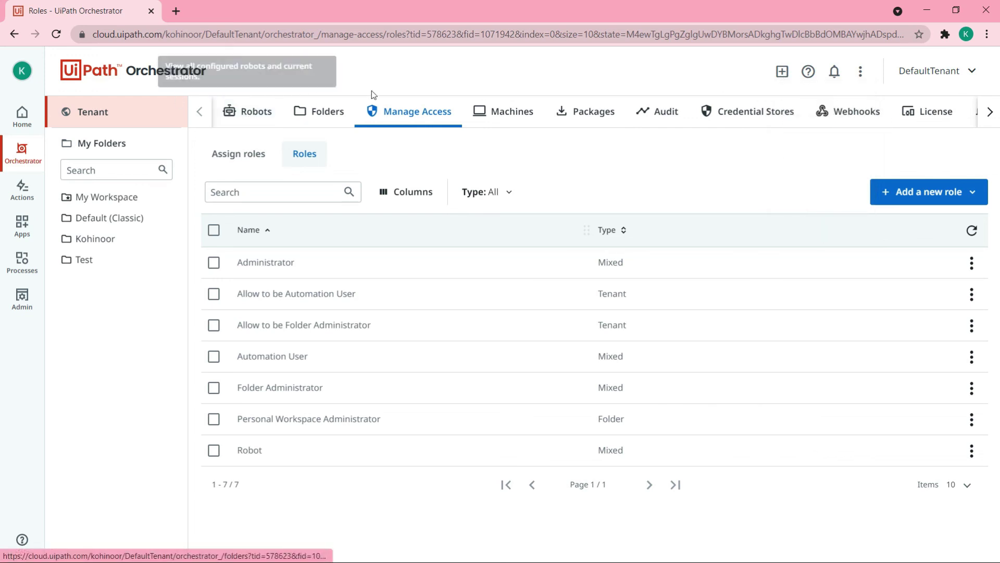
left_click(330, 119)
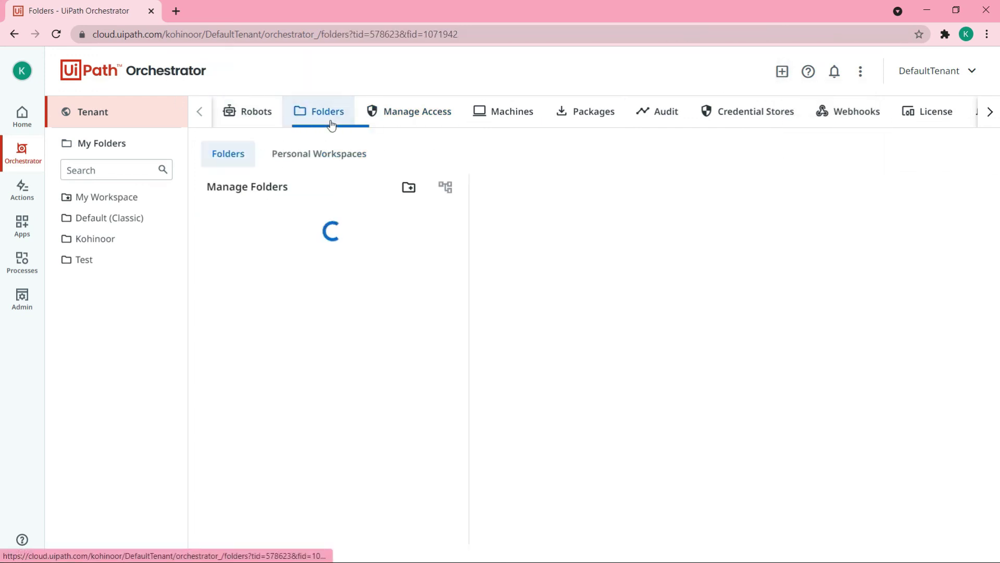
left_click(250, 120)
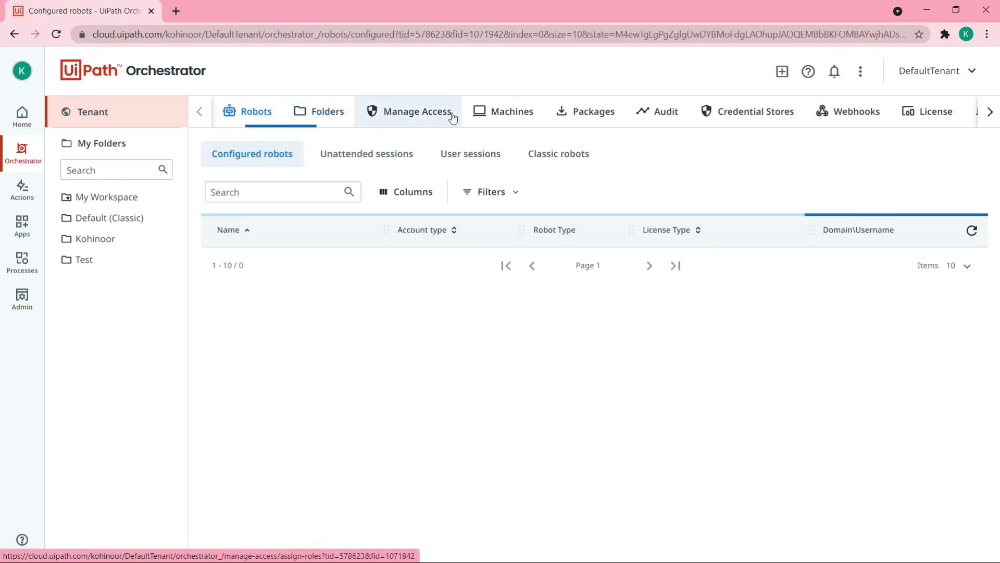
left_click(508, 112)
left_click(600, 117)
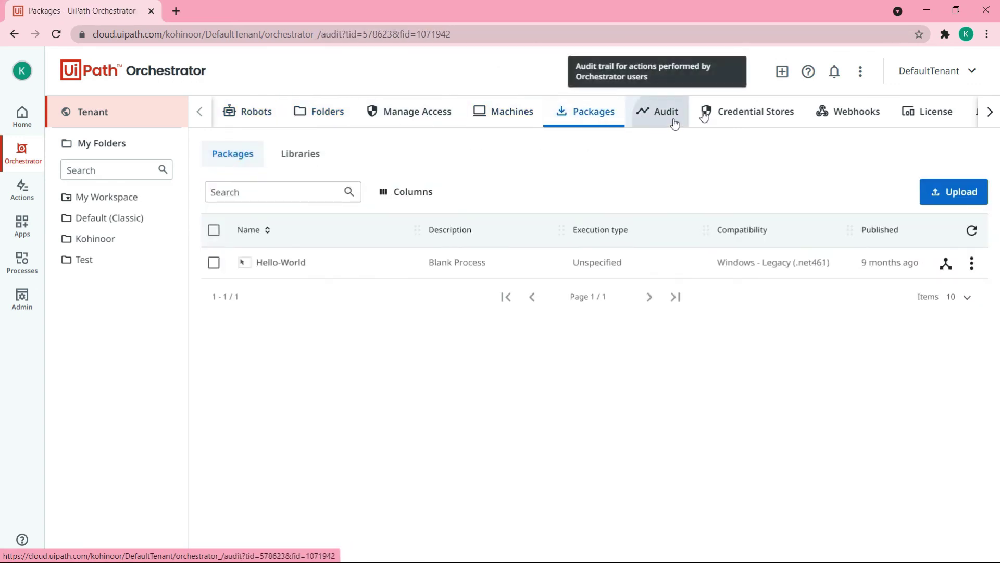
left_click(668, 123)
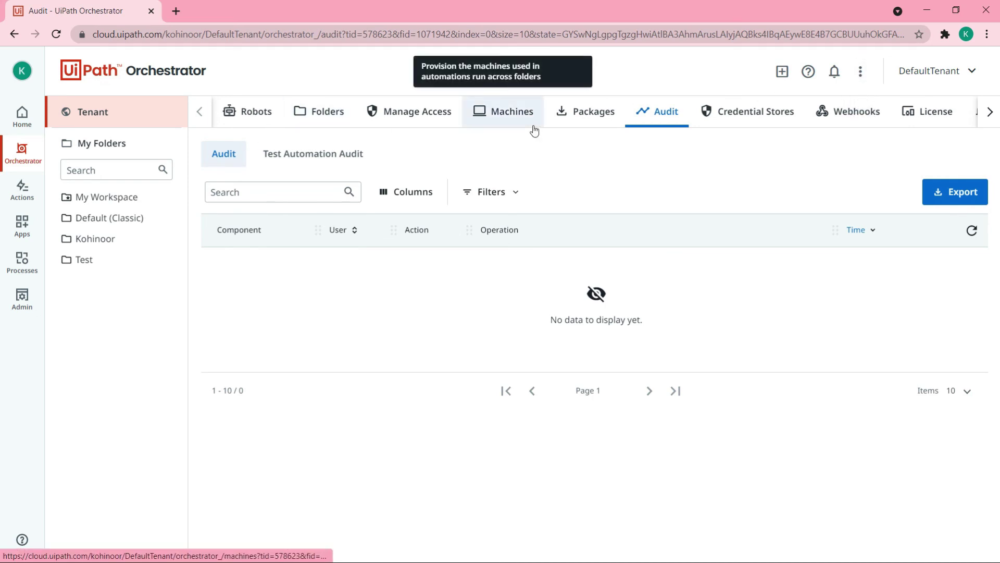
Step: Examine the language and theme choices available for the signed-in account
left_click(22, 70)
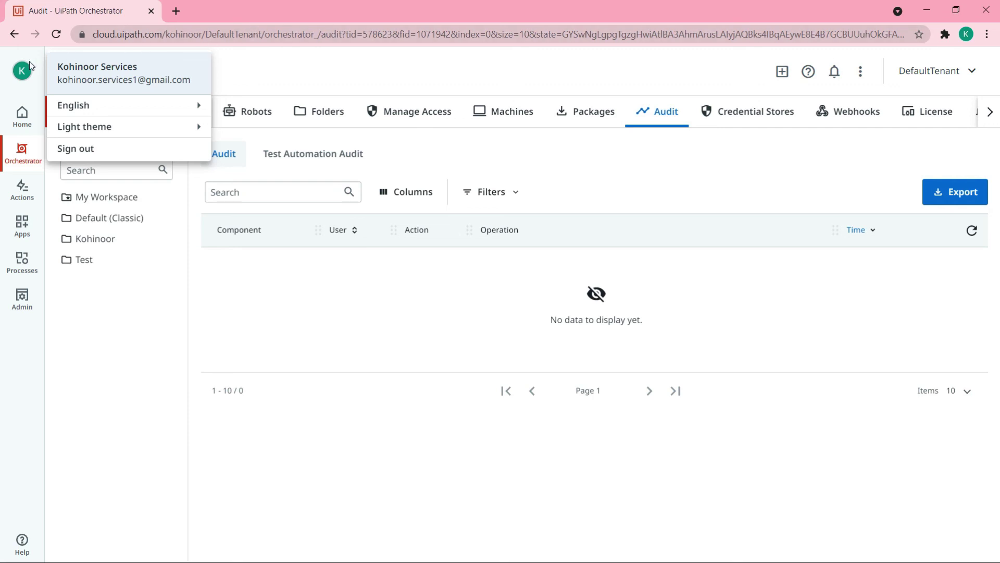
mouse_move(86, 110)
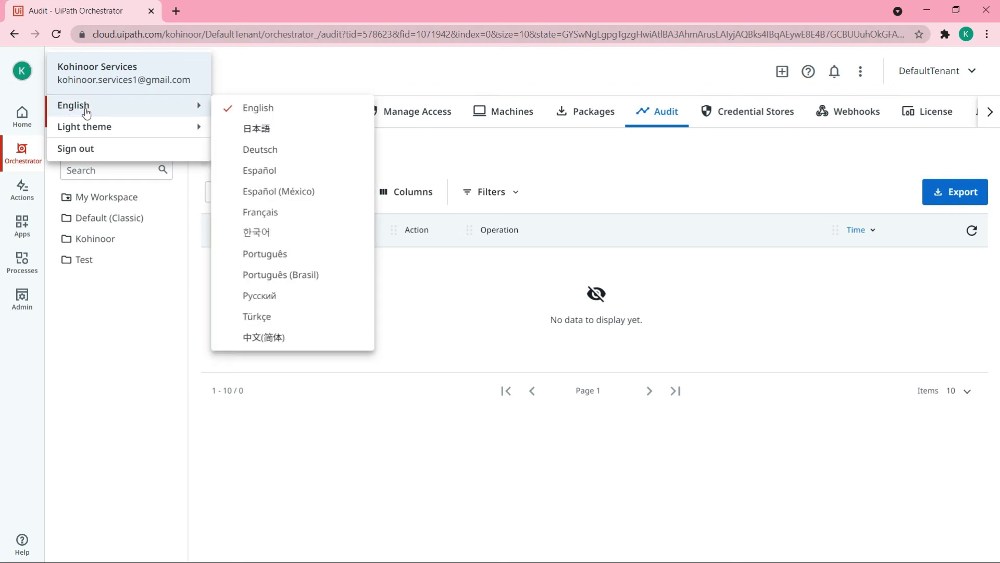
mouse_move(104, 134)
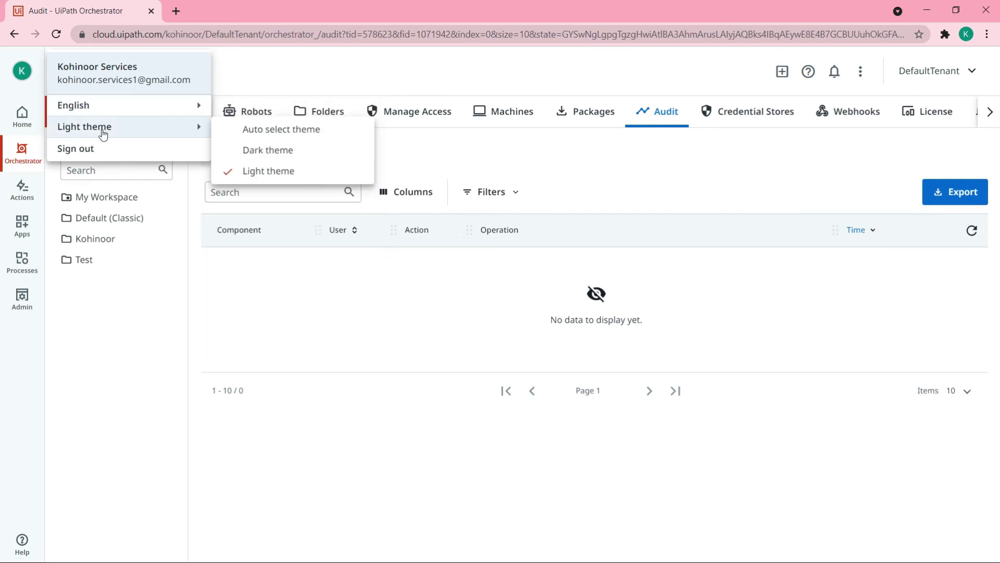